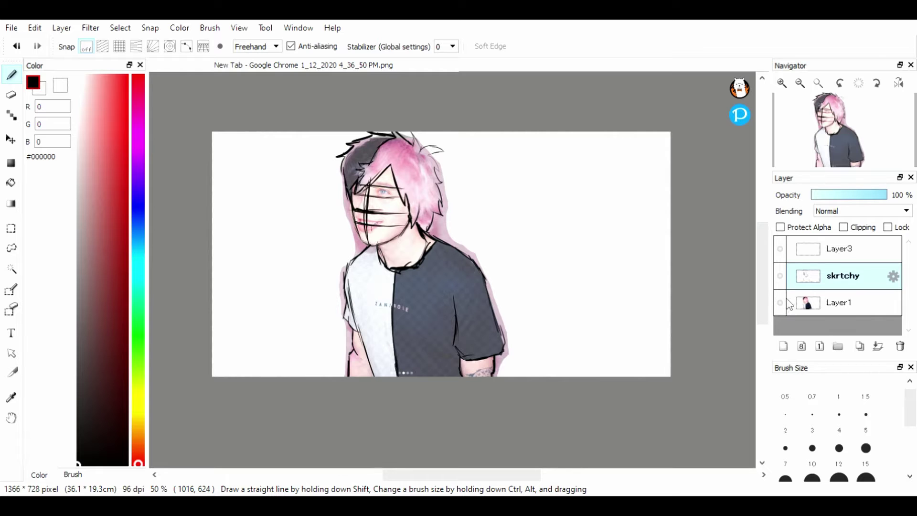
Lower the opacity of the skrtchy layer to 51% so the photographed face shows through the sketch lines
{"action": "left_click_drag", "start_coordinate": [877, 196], "coordinate": [852, 197]}
{"action": "left_click", "coordinate": [782, 84]}
{"action": "left_click", "coordinate": [781, 84]}
{"action": "left_click", "coordinate": [782, 84]}
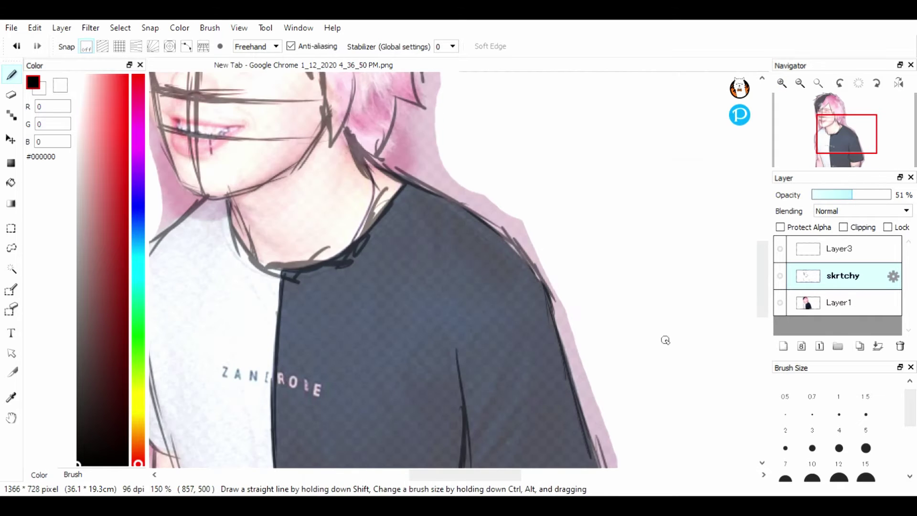
{"action": "left_click_drag", "start_coordinate": [762, 279], "coordinate": [770, 242]}
{"action": "left_click_drag", "start_coordinate": [494, 475], "coordinate": [459, 479]}
{"action": "left_click", "coordinate": [782, 84]}
{"action": "left_click", "coordinate": [781, 84]}
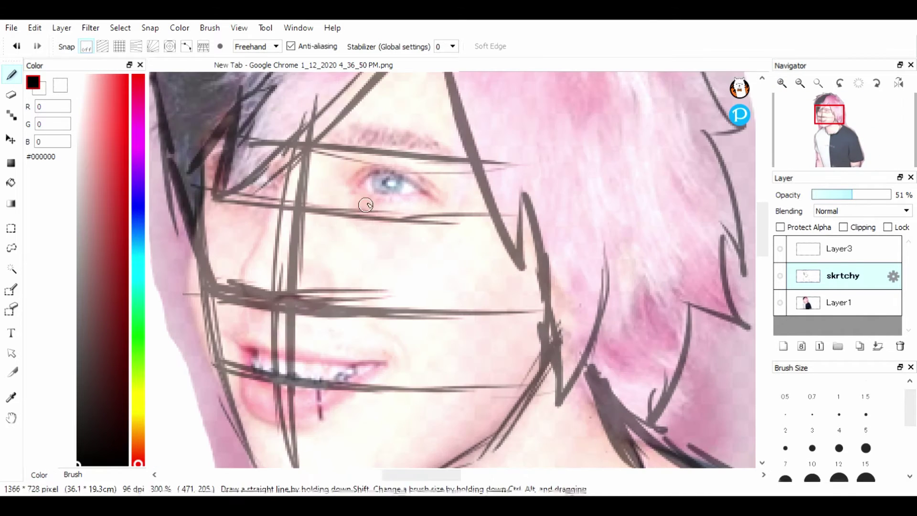
Try to outline the nearer eye's upper and lower lids over the photo
{"action": "mouse_move", "coordinate": [350, 189]}
{"action": "left_mouse_down"}
{"action": "mouse_move", "coordinate": [375, 162]}
{"action": "mouse_move", "coordinate": [426, 196]}
{"action": "left_mouse_up"}
{"action": "left_click_drag", "start_coordinate": [356, 207], "coordinate": [424, 211]}
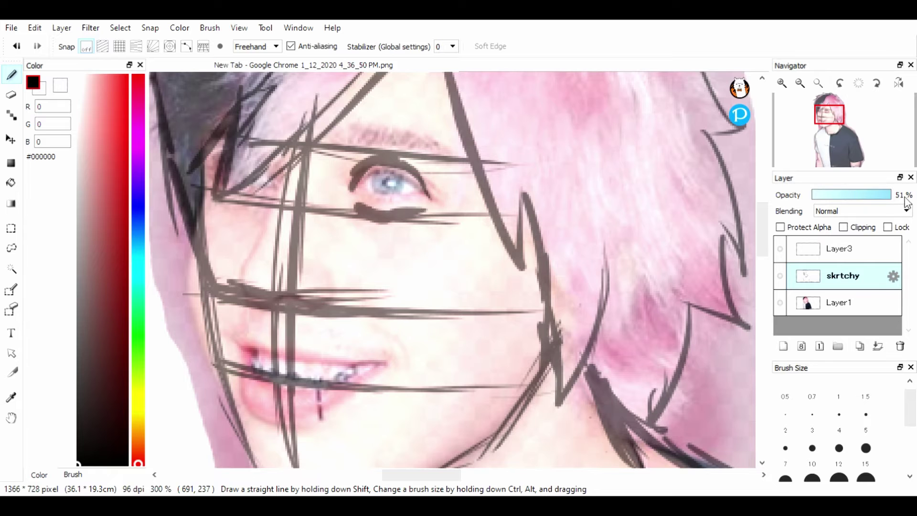
{"action": "left_click", "coordinate": [888, 196]}
{"action": "key", "text": "ctrl+z"}
{"action": "key", "text": "ctrl+z"}
{"action": "key", "text": "ctrl+z"}
{"action": "key", "text": "ctrl+z"}
{"action": "key", "text": "ctrl+z"}
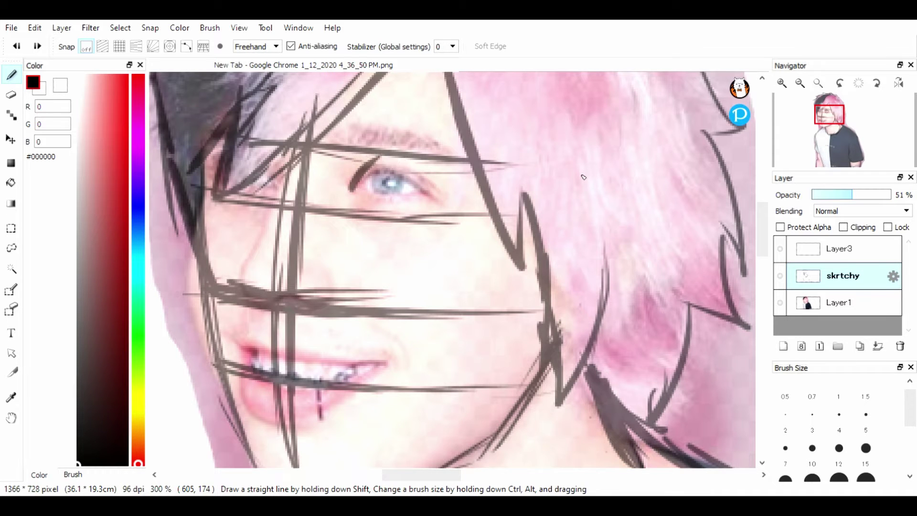
Erase the guide lines crossing the nearer eye and the nose bridge
{"action": "key", "text": "e"}
{"action": "mouse_move", "coordinate": [301, 303]}
{"action": "left_mouse_down"}
{"action": "mouse_move", "coordinate": [316, 195]}
{"action": "mouse_move", "coordinate": [364, 184]}
{"action": "mouse_move", "coordinate": [404, 140]}
{"action": "mouse_move", "coordinate": [435, 139]}
{"action": "left_mouse_up"}
{"action": "mouse_move", "coordinate": [255, 211]}
{"action": "left_mouse_down"}
{"action": "mouse_move", "coordinate": [315, 205]}
{"action": "mouse_move", "coordinate": [390, 219]}
{"action": "left_mouse_up"}
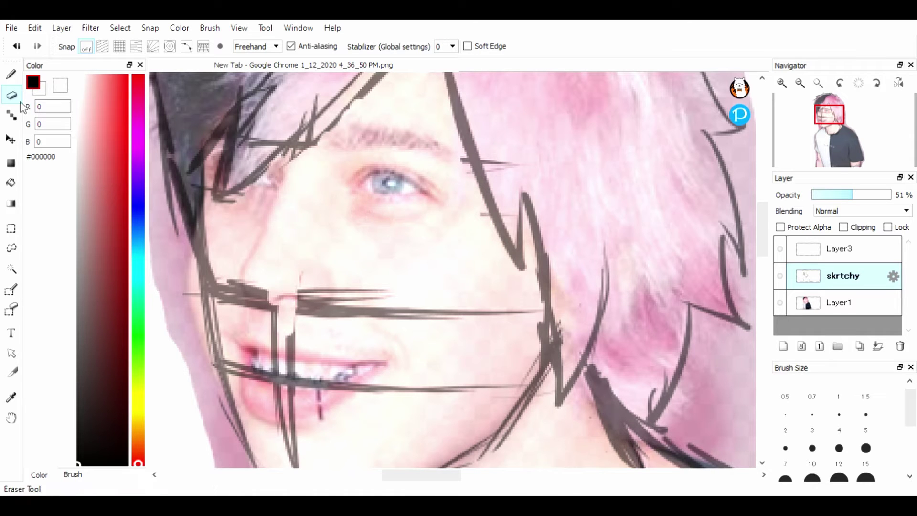
Restore the sketch layer's opacity to 100% and draw the nearer eye's thick eyebrow, rounded outline and oval iris
{"action": "left_click", "coordinate": [11, 75]}
{"action": "left_click", "coordinate": [888, 195]}
{"action": "left_click_drag", "start_coordinate": [403, 121], "coordinate": [342, 134]}
{"action": "mouse_move", "coordinate": [342, 135]}
{"action": "left_mouse_down"}
{"action": "mouse_move", "coordinate": [381, 125]}
{"action": "mouse_move", "coordinate": [469, 168]}
{"action": "left_mouse_up"}
{"action": "mouse_move", "coordinate": [401, 120]}
{"action": "left_mouse_down"}
{"action": "mouse_move", "coordinate": [336, 143]}
{"action": "mouse_move", "coordinate": [415, 143]}
{"action": "left_mouse_up"}
{"action": "mouse_move", "coordinate": [349, 174]}
{"action": "left_mouse_down"}
{"action": "mouse_move", "coordinate": [434, 163]}
{"action": "mouse_move", "coordinate": [432, 224]}
{"action": "left_mouse_up"}
{"action": "mouse_move", "coordinate": [353, 224]}
{"action": "left_mouse_down"}
{"action": "mouse_move", "coordinate": [362, 235]}
{"action": "mouse_move", "coordinate": [420, 233]}
{"action": "left_mouse_up"}
{"action": "mouse_move", "coordinate": [362, 164]}
{"action": "left_mouse_down"}
{"action": "mouse_move", "coordinate": [356, 195]}
{"action": "mouse_move", "coordinate": [401, 193]}
{"action": "left_mouse_up"}
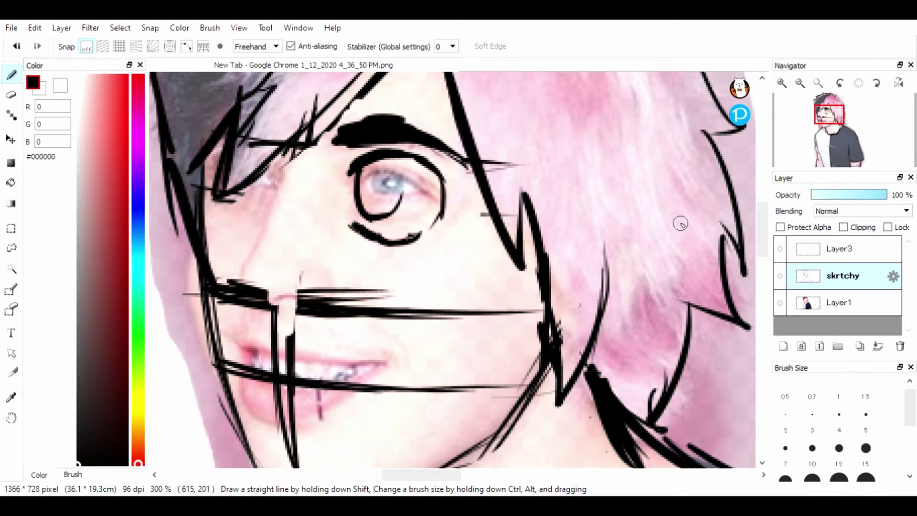
{"action": "left_click", "coordinate": [780, 302]}
{"action": "left_click_drag", "start_coordinate": [402, 161], "coordinate": [389, 211]}
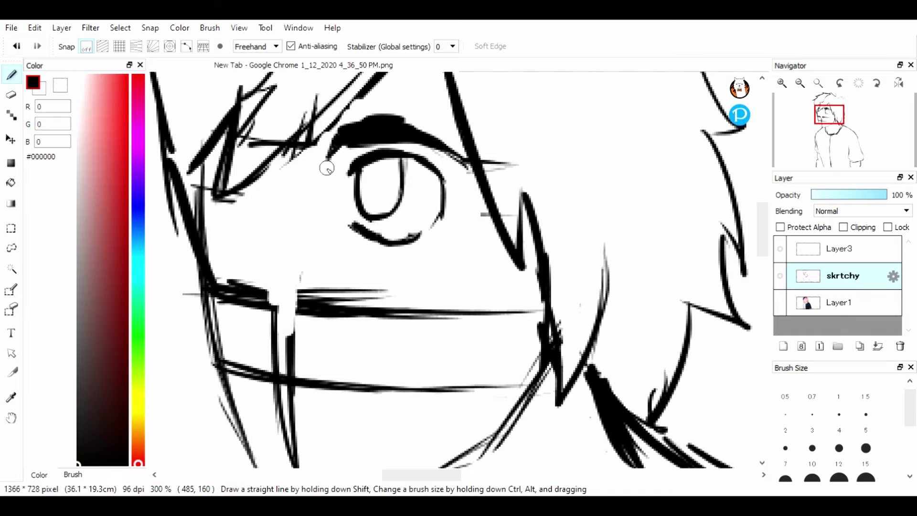
Show the photo layer and sketch the nose bridge and the underside of its tip
{"action": "left_click", "coordinate": [780, 302]}
{"action": "mouse_move", "coordinate": [297, 180]}
{"action": "left_mouse_down"}
{"action": "mouse_move", "coordinate": [259, 244]}
{"action": "mouse_move", "coordinate": [287, 315]}
{"action": "mouse_move", "coordinate": [267, 301]}
{"action": "mouse_move", "coordinate": [276, 229]}
{"action": "left_mouse_up"}
{"action": "left_click_drag", "start_coordinate": [249, 272], "coordinate": [300, 319]}
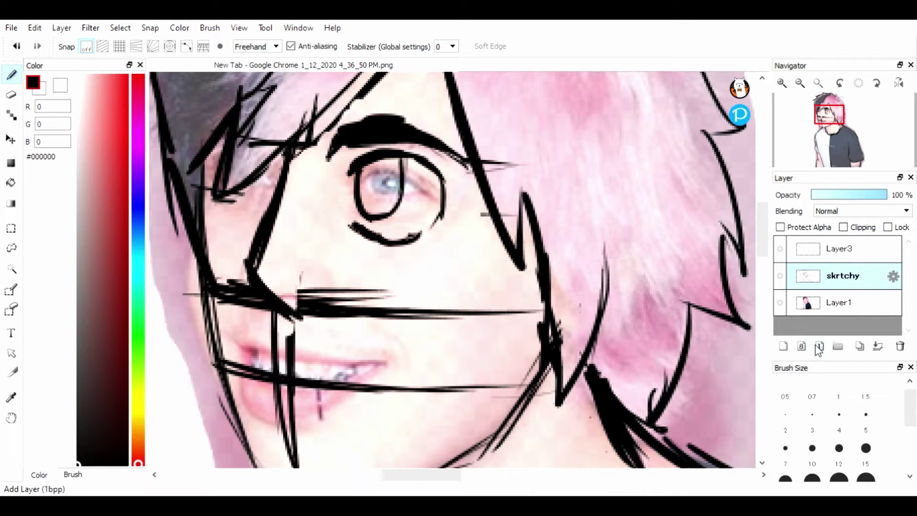
Hide the photo layer, erase the rough nose with the guide lines crossing it, and redraw the nose in cleaner lines
{"action": "left_click", "coordinate": [780, 303]}
{"action": "left_click", "coordinate": [778, 302]}
{"action": "scroll", "coordinate": [752, 282], "scroll_direction": "down", "scroll_amount": 3}
{"action": "left_click", "coordinate": [780, 302]}
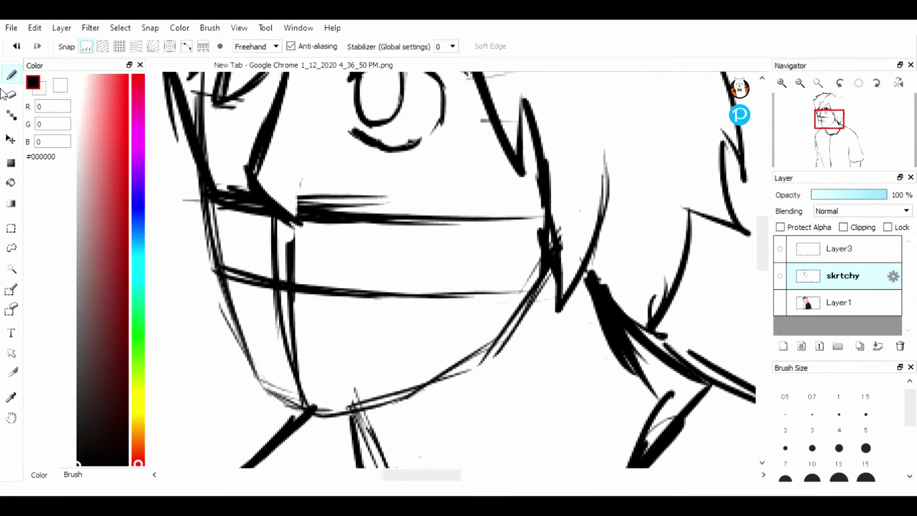
{"action": "left_click", "coordinate": [11, 93]}
{"action": "mouse_move", "coordinate": [294, 217]}
{"action": "left_mouse_down"}
{"action": "mouse_move", "coordinate": [236, 157]}
{"action": "mouse_move", "coordinate": [261, 203]}
{"action": "mouse_move", "coordinate": [329, 210]}
{"action": "left_mouse_up"}
{"action": "left_click", "coordinate": [11, 74]}
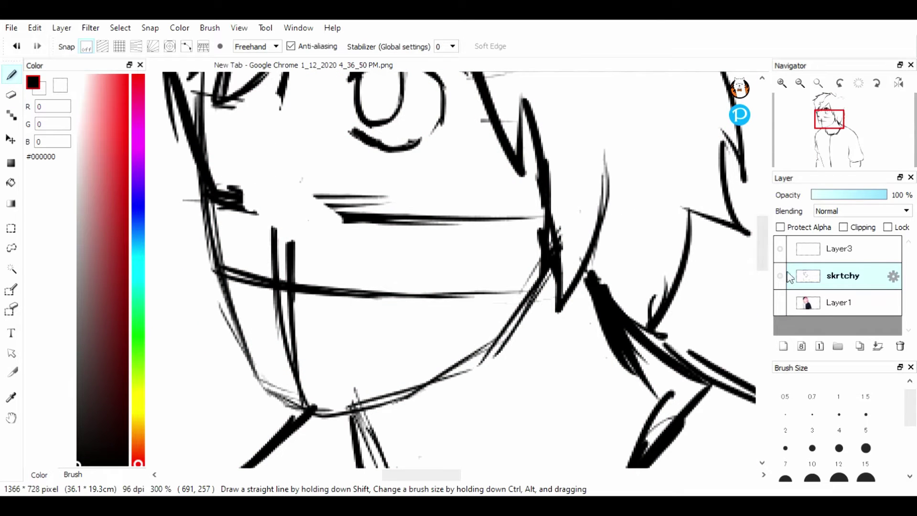
{"action": "scroll", "coordinate": [274, 181], "scroll_direction": "up", "scroll_amount": 2}
{"action": "mouse_move", "coordinate": [294, 174]}
{"action": "left_mouse_down"}
{"action": "mouse_move", "coordinate": [281, 206]}
{"action": "mouse_move", "coordinate": [310, 331]}
{"action": "left_mouse_up"}
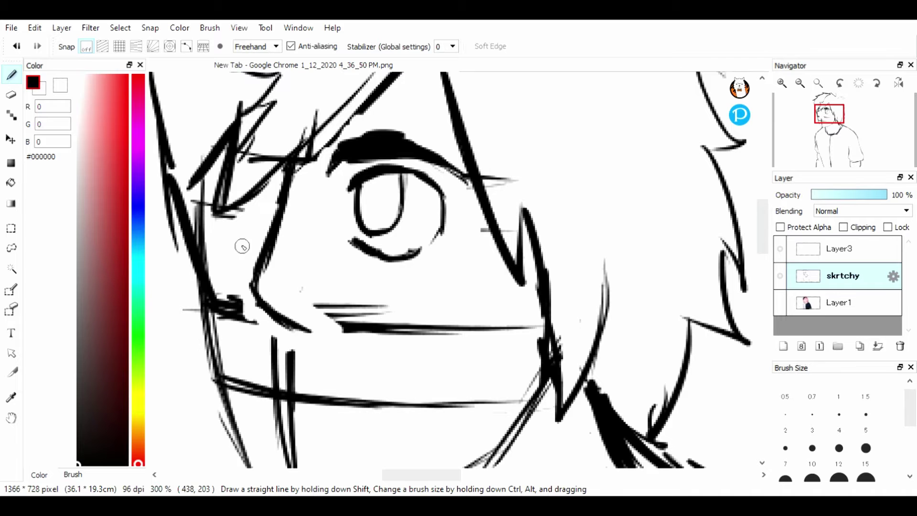
Show the photo layer and draw the far eye's lower lid and edge beneath the fringe
{"action": "left_click", "coordinate": [779, 306]}
{"action": "left_click_drag", "start_coordinate": [222, 229], "coordinate": [245, 237]}
{"action": "left_click_drag", "start_coordinate": [221, 166], "coordinate": [203, 213]}
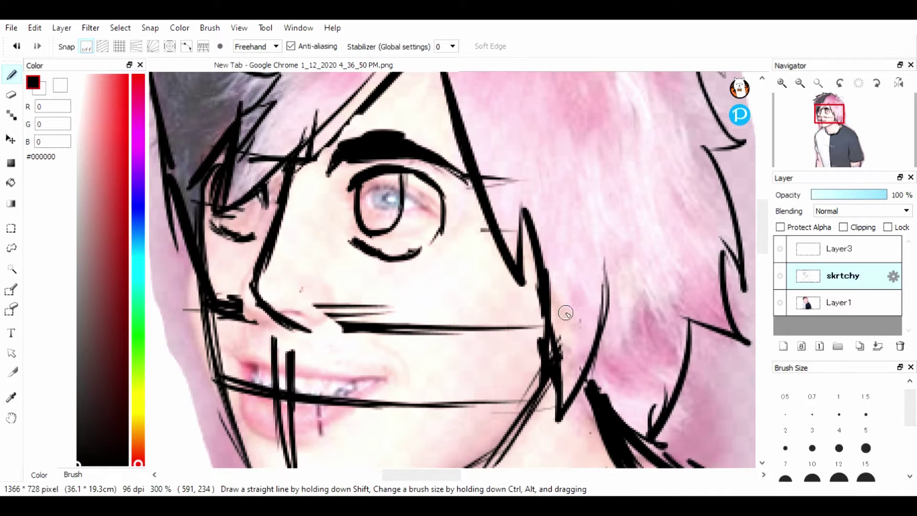
{"action": "left_click", "coordinate": [783, 302]}
{"action": "left_click", "coordinate": [784, 301]}
Trace the smiling mouth over the photo with an upper lip line, slanted corners and a curved lower edge
{"action": "left_click_drag", "start_coordinate": [764, 248], "coordinate": [766, 272]}
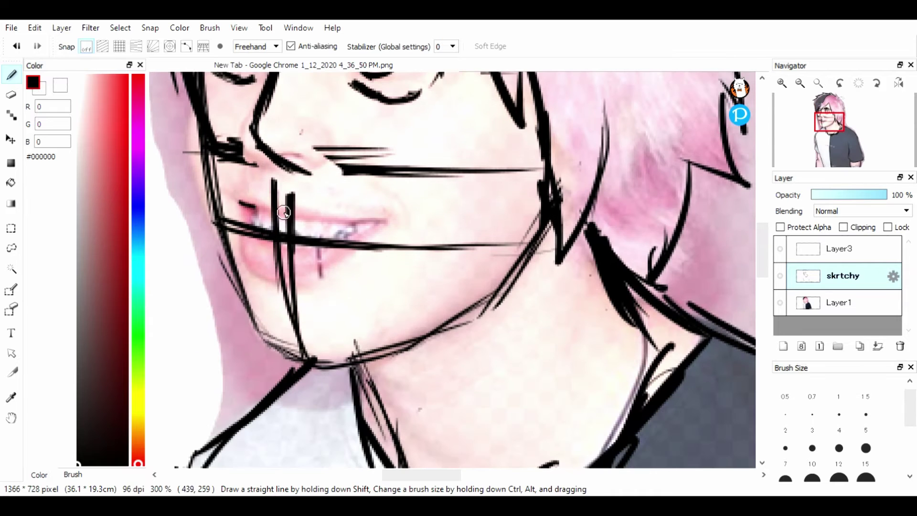
{"action": "left_click_drag", "start_coordinate": [240, 202], "coordinate": [388, 218]}
{"action": "mouse_move", "coordinate": [384, 218]}
{"action": "left_mouse_down"}
{"action": "mouse_move", "coordinate": [332, 254]}
{"action": "mouse_move", "coordinate": [266, 249]}
{"action": "left_mouse_up"}
{"action": "left_click_drag", "start_coordinate": [246, 206], "coordinate": [257, 240]}
{"action": "mouse_move", "coordinate": [246, 232]}
{"action": "left_mouse_down"}
{"action": "mouse_move", "coordinate": [278, 261]}
{"action": "mouse_move", "coordinate": [342, 255]}
{"action": "left_mouse_up"}
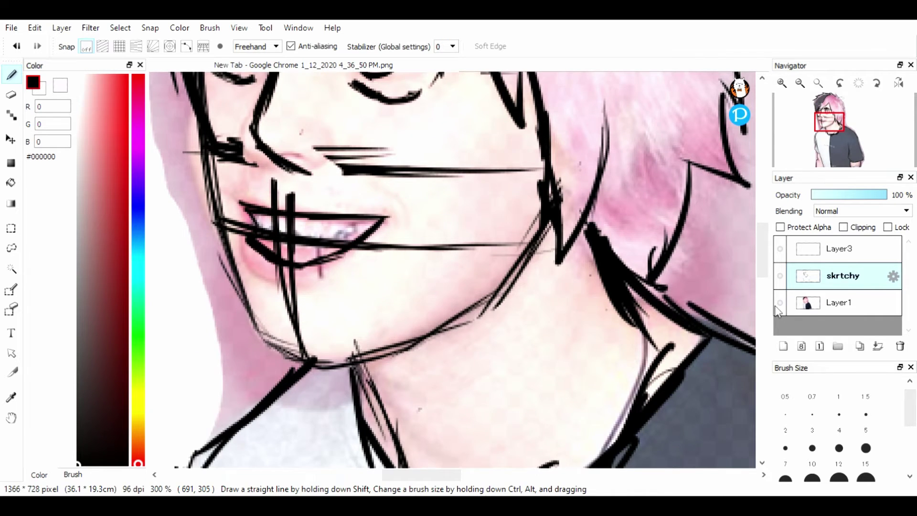
Hide the photo layer and erase the traced mouth together with the guide lines running through it
{"action": "left_click", "coordinate": [780, 302]}
{"action": "left_click_drag", "start_coordinate": [762, 240], "coordinate": [762, 228]}
{"action": "left_click", "coordinate": [803, 83]}
{"action": "left_click", "coordinate": [804, 83]}
{"action": "left_click", "coordinate": [11, 95]}
{"action": "mouse_move", "coordinate": [391, 294]}
{"action": "left_mouse_down"}
{"action": "mouse_move", "coordinate": [417, 293]}
{"action": "mouse_move", "coordinate": [370, 315]}
{"action": "left_mouse_up"}
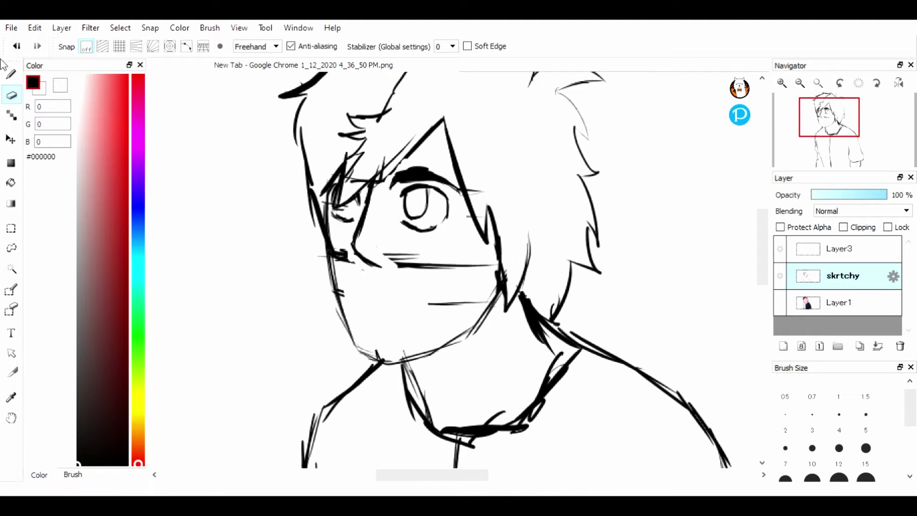
Redraw the open smiling mouth with a lip ring, a short lower-lip stroke and an edge for the upper teeth
{"action": "left_click", "coordinate": [10, 74]}
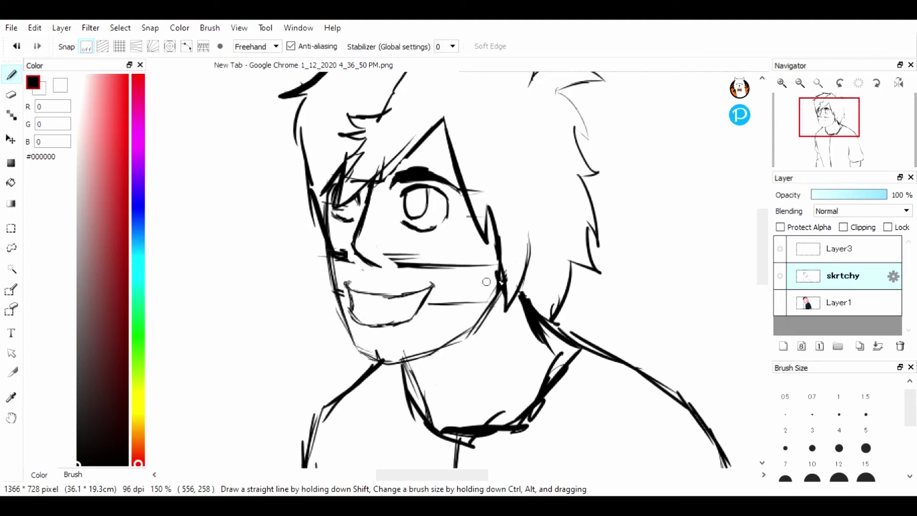
{"action": "left_click", "coordinate": [780, 302]}
{"action": "left_click", "coordinate": [780, 303]}
{"action": "left_click", "coordinate": [781, 83]}
{"action": "left_click", "coordinate": [782, 83]}
{"action": "left_click_drag", "start_coordinate": [344, 362], "coordinate": [346, 395]}
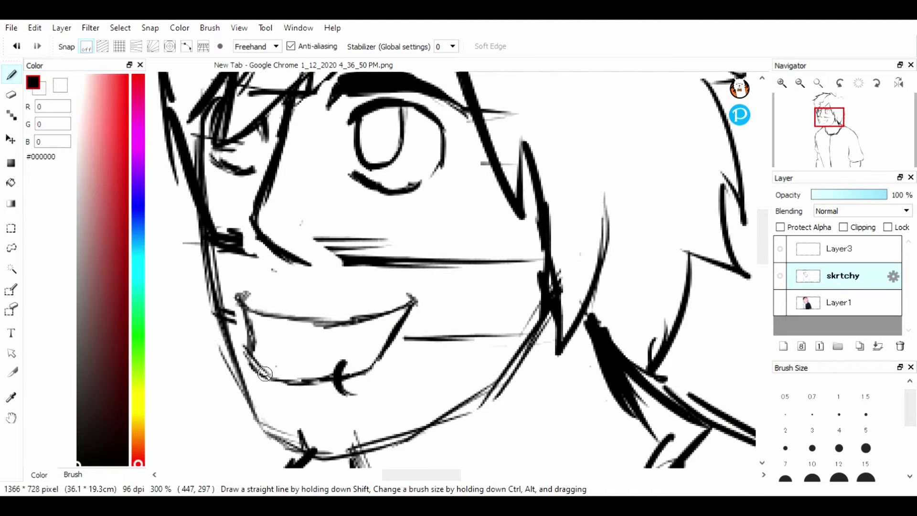
{"action": "left_click_drag", "start_coordinate": [262, 395], "coordinate": [297, 404]}
{"action": "left_click_drag", "start_coordinate": [248, 326], "coordinate": [384, 340]}
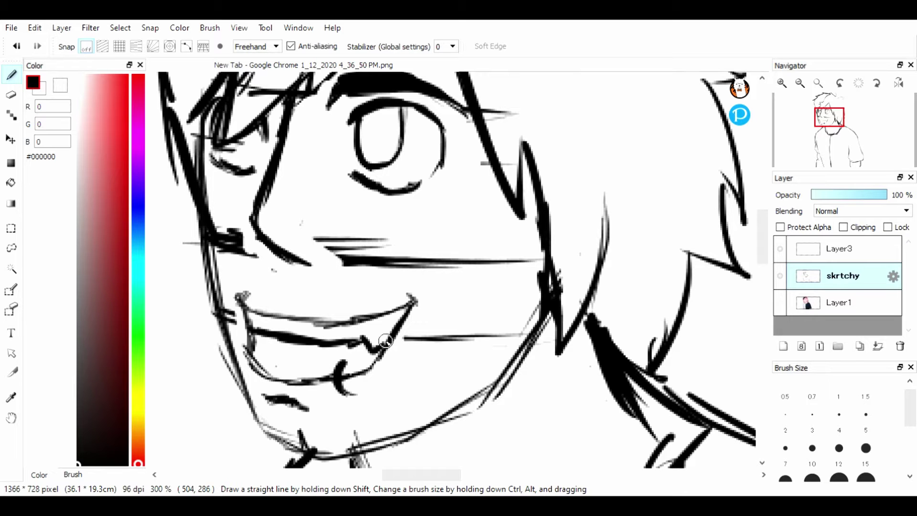
Redraw the end of the teeth edge as a pointed fang and reshape the mouth's lower edge near the far corner
{"action": "left_click", "coordinate": [818, 82]}
{"action": "left_click", "coordinate": [783, 84]}
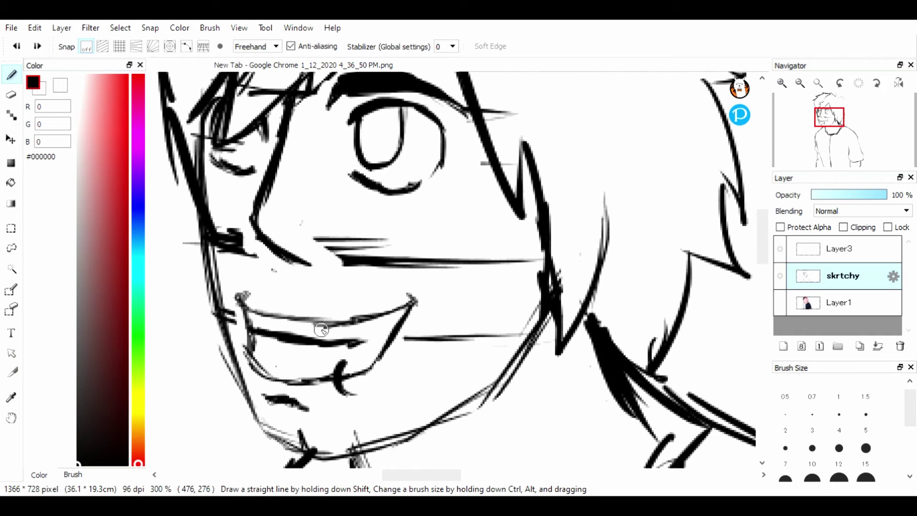
{"action": "left_click_drag", "start_coordinate": [350, 343], "coordinate": [380, 333]}
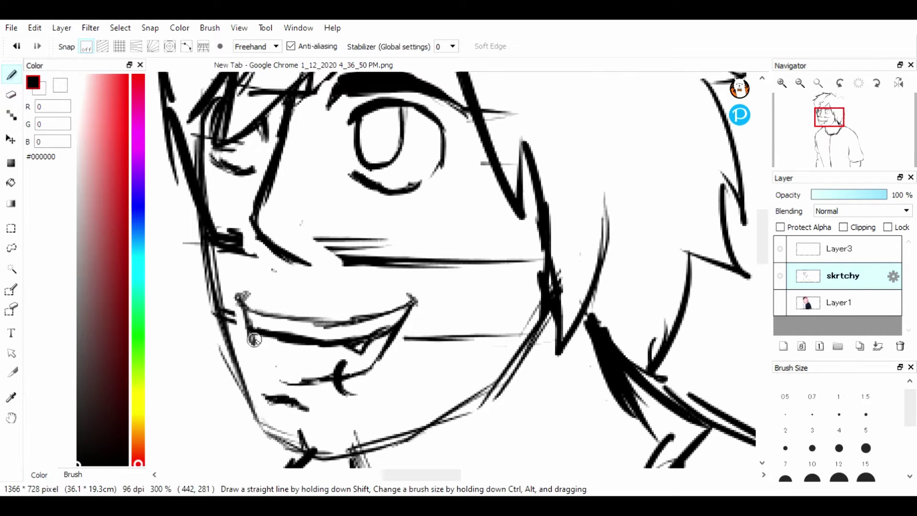
{"action": "left_click_drag", "start_coordinate": [261, 354], "coordinate": [310, 385]}
{"action": "key", "text": "e"}
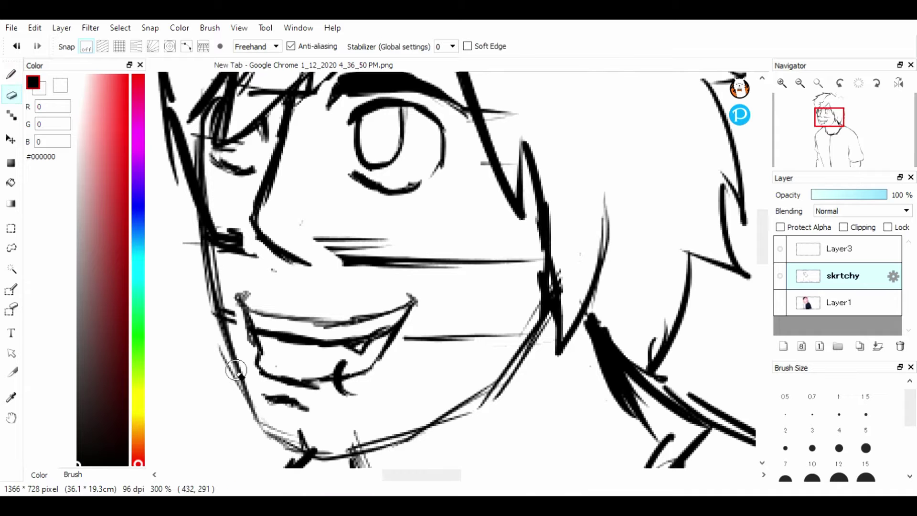
{"action": "key", "text": "b"}
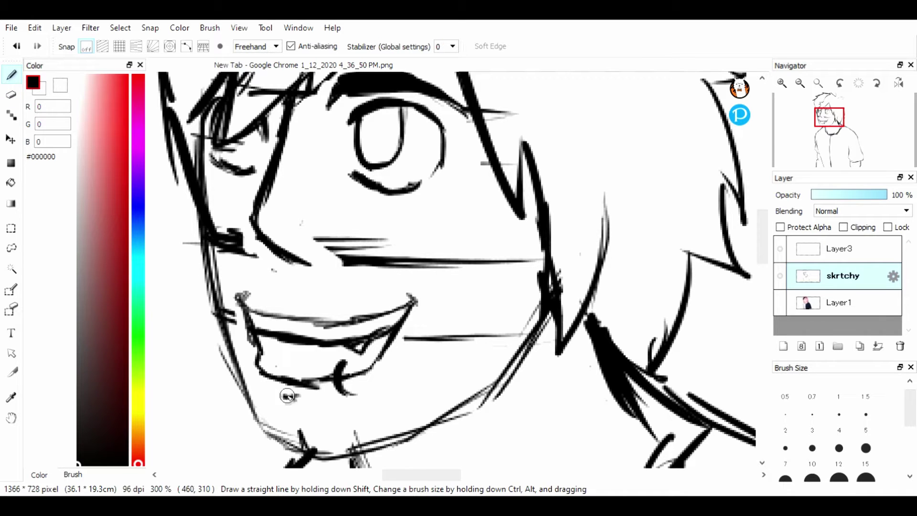
Try to draw a lower lip curve beneath the mouth
{"action": "mouse_move", "coordinate": [258, 381]}
{"action": "left_mouse_down"}
{"action": "mouse_move", "coordinate": [338, 405]}
{"action": "mouse_move", "coordinate": [374, 381]}
{"action": "left_mouse_up"}
{"action": "mouse_move", "coordinate": [305, 406]}
{"action": "left_mouse_down"}
{"action": "mouse_move", "coordinate": [356, 396]}
{"action": "mouse_move", "coordinate": [313, 404]}
{"action": "mouse_move", "coordinate": [257, 384]}
{"action": "left_mouse_up"}
{"action": "key", "text": "ctrl+z"}
{"action": "key", "text": "ctrl+z"}
{"action": "key", "text": "ctrl+z"}
{"action": "key", "text": "ctrl+z"}
Erase the lip ring and the leftover mark beneath the mouth
{"action": "key", "text": "e"}
{"action": "mouse_move", "coordinate": [338, 362]}
{"action": "left_mouse_down"}
{"action": "mouse_move", "coordinate": [347, 367]}
{"action": "mouse_move", "coordinate": [337, 372]}
{"action": "mouse_move", "coordinate": [340, 385]}
{"action": "left_mouse_up"}
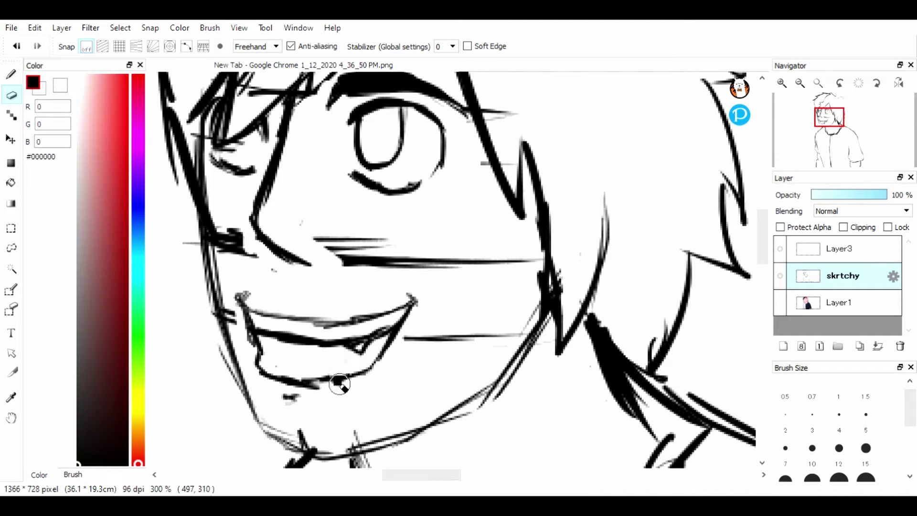
{"action": "left_click_drag", "start_coordinate": [286, 397], "coordinate": [278, 401]}
Draw a curved lower lip beneath the mouth and add a thick lip ring across its nearer side
{"action": "left_click", "coordinate": [11, 74]}
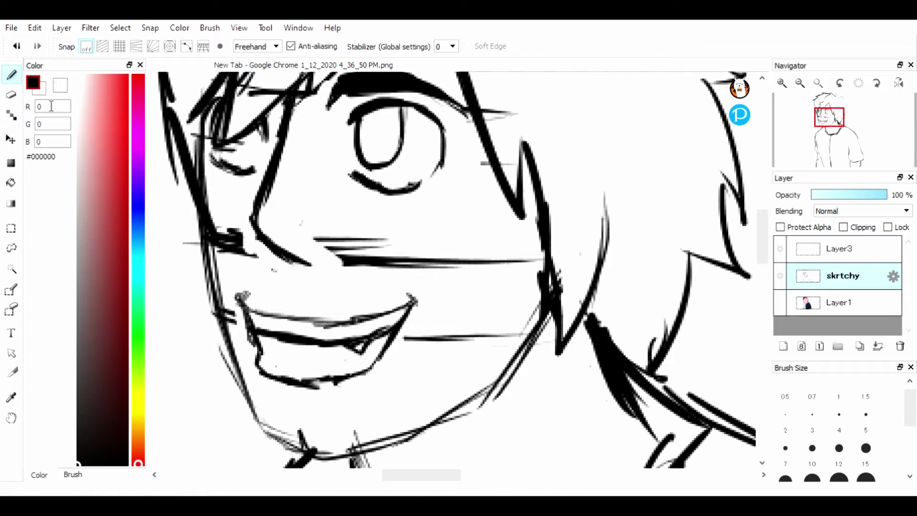
{"action": "left_click_drag", "start_coordinate": [253, 368], "coordinate": [263, 404]}
{"action": "mouse_move", "coordinate": [265, 399]}
{"action": "left_mouse_down"}
{"action": "mouse_move", "coordinate": [315, 414]}
{"action": "mouse_move", "coordinate": [384, 390]}
{"action": "left_mouse_up"}
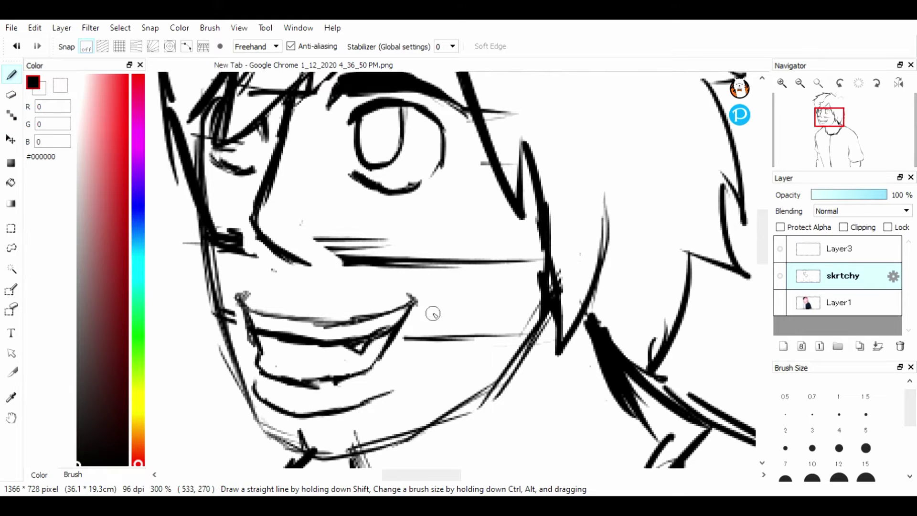
{"action": "key", "text": "ctrl+z"}
{"action": "mouse_move", "coordinate": [328, 416]}
{"action": "left_mouse_down"}
{"action": "mouse_move", "coordinate": [388, 366]}
{"action": "mouse_move", "coordinate": [358, 374]}
{"action": "mouse_move", "coordinate": [365, 403]}
{"action": "left_mouse_up"}
{"action": "left_click_drag", "start_coordinate": [358, 366], "coordinate": [345, 404]}
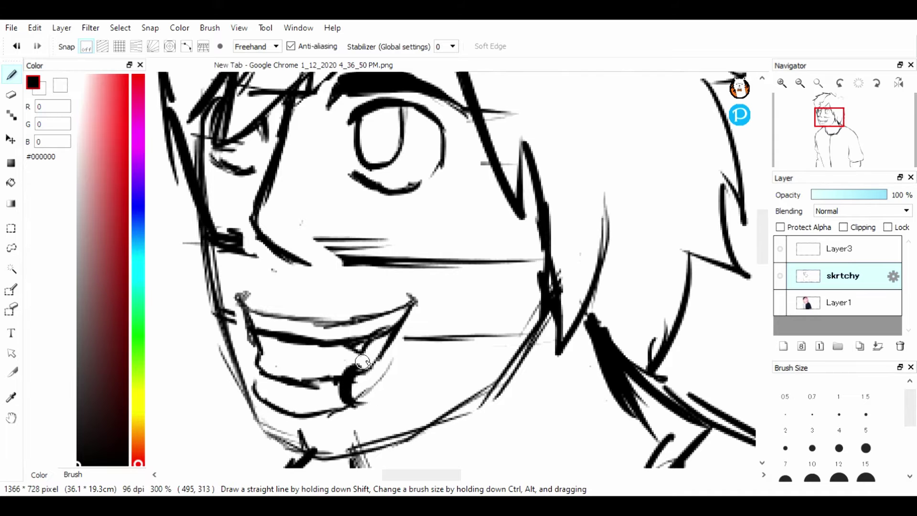
Lasso the whole mouth, transform it slightly smaller and higher on the face, and deselect it
{"action": "scroll", "coordinate": [362, 362], "scroll_direction": "down", "scroll_amount": 3}
{"action": "scroll", "coordinate": [519, 174], "scroll_direction": "up", "scroll_amount": 2}
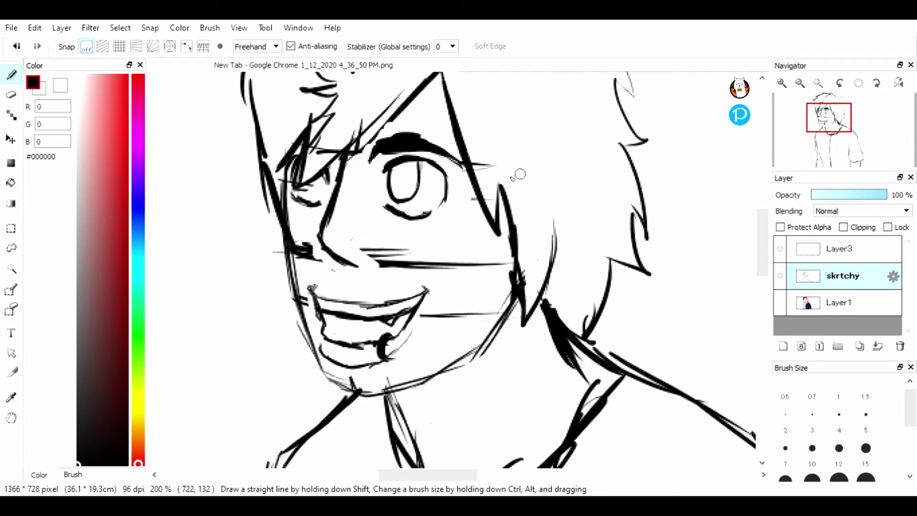
{"action": "key", "text": "l"}
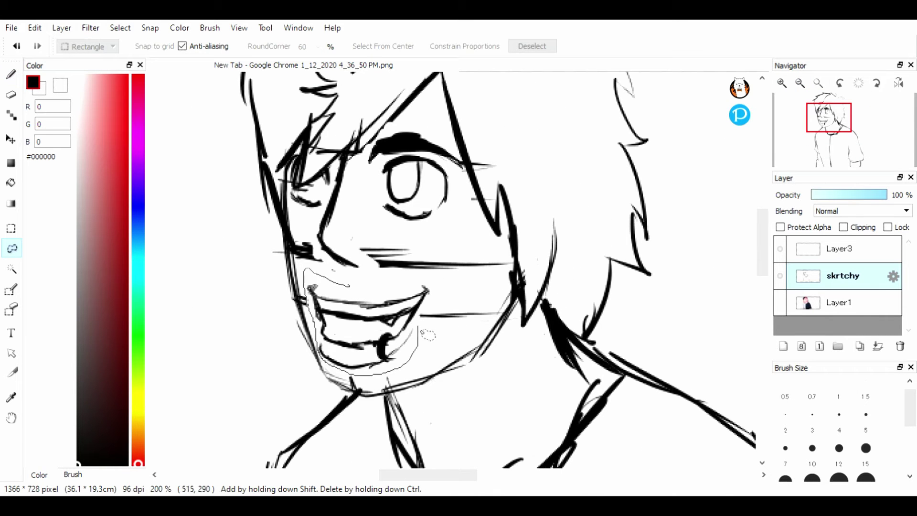
{"action": "mouse_move", "coordinate": [421, 331]}
{"action": "left_mouse_down"}
{"action": "mouse_move", "coordinate": [409, 268]}
{"action": "mouse_move", "coordinate": [440, 260]}
{"action": "left_mouse_up"}
{"action": "key", "text": "ctrl+t"}
{"action": "left_click_drag", "start_coordinate": [440, 306], "coordinate": [439, 306]}
{"action": "left_click_drag", "start_coordinate": [411, 316], "coordinate": [411, 309]}
{"action": "left_click", "coordinate": [701, 474]}
{"action": "key", "text": "ctrl+d"}
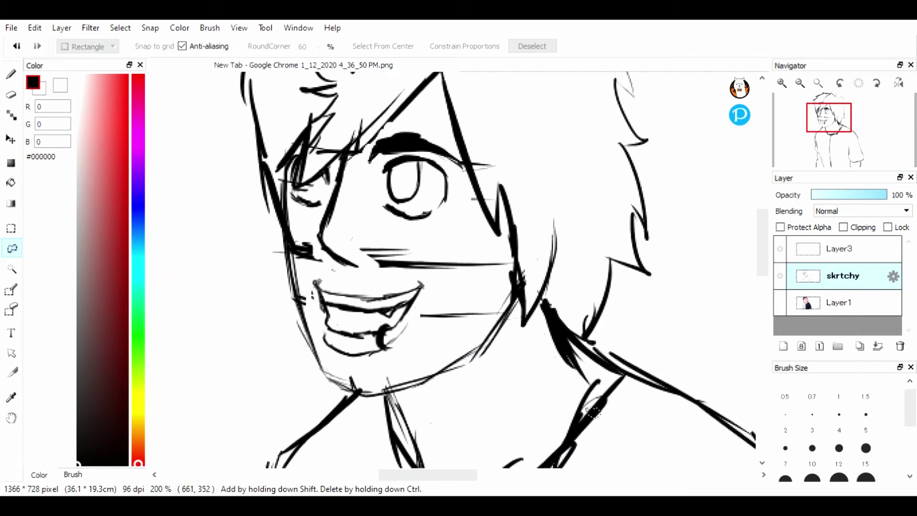
Erase the lip ring, the lower lip and most of the mouth's lower edge
{"action": "left_click", "coordinate": [799, 83]}
{"action": "left_click", "coordinate": [800, 83]}
{"action": "left_click", "coordinate": [782, 84]}
{"action": "left_click", "coordinate": [782, 84]}
{"action": "left_click", "coordinate": [781, 84]}
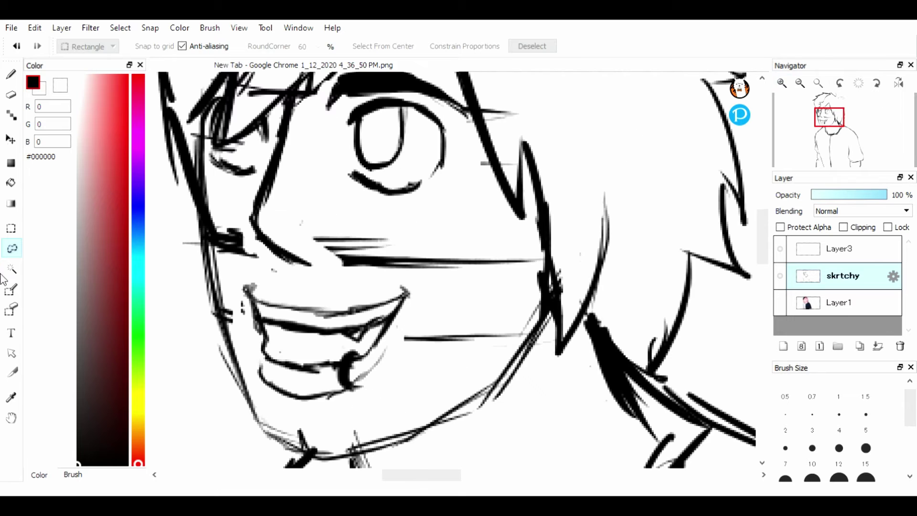
{"action": "left_click", "coordinate": [7, 98]}
{"action": "mouse_move", "coordinate": [324, 359]}
{"action": "left_mouse_down"}
{"action": "mouse_move", "coordinate": [294, 393]}
{"action": "mouse_move", "coordinate": [248, 337]}
{"action": "left_mouse_up"}
{"action": "mouse_move", "coordinate": [374, 360]}
{"action": "left_mouse_down"}
{"action": "mouse_move", "coordinate": [336, 369]}
{"action": "mouse_move", "coordinate": [332, 380]}
{"action": "mouse_move", "coordinate": [351, 349]}
{"action": "mouse_move", "coordinate": [351, 327]}
{"action": "mouse_move", "coordinate": [420, 351]}
{"action": "mouse_move", "coordinate": [348, 331]}
{"action": "mouse_move", "coordinate": [361, 339]}
{"action": "mouse_move", "coordinate": [395, 316]}
{"action": "mouse_move", "coordinate": [359, 357]}
{"action": "left_mouse_up"}
Redraw the mouth's lower edge, fill the opening below the teeth with solid black, and clean up its outer edge
{"action": "key", "text": "b"}
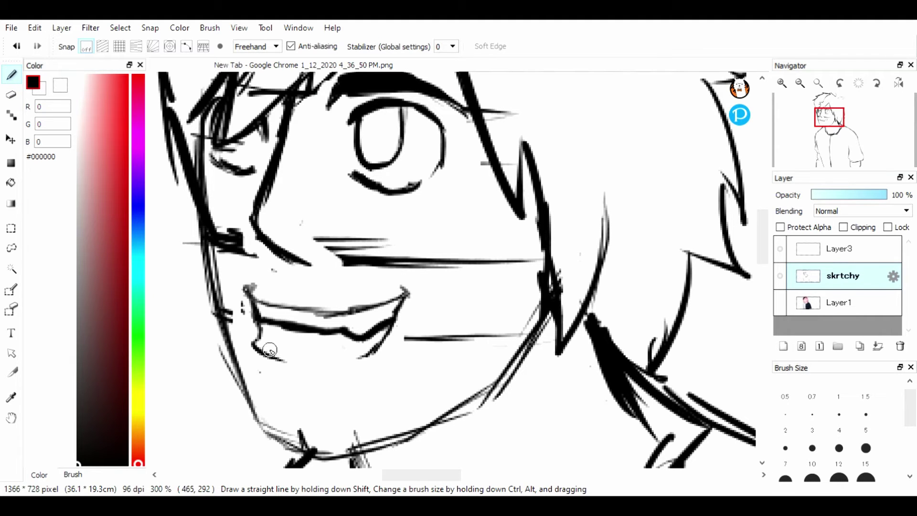
{"action": "mouse_move", "coordinate": [269, 351]}
{"action": "left_mouse_down"}
{"action": "mouse_move", "coordinate": [327, 363]}
{"action": "mouse_move", "coordinate": [353, 357]}
{"action": "mouse_move", "coordinate": [256, 346]}
{"action": "mouse_move", "coordinate": [260, 326]}
{"action": "mouse_move", "coordinate": [303, 335]}
{"action": "mouse_move", "coordinate": [279, 349]}
{"action": "mouse_move", "coordinate": [318, 352]}
{"action": "mouse_move", "coordinate": [305, 334]}
{"action": "mouse_move", "coordinate": [346, 339]}
{"action": "mouse_move", "coordinate": [380, 329]}
{"action": "mouse_move", "coordinate": [361, 359]}
{"action": "mouse_move", "coordinate": [319, 355]}
{"action": "mouse_move", "coordinate": [354, 344]}
{"action": "left_mouse_up"}
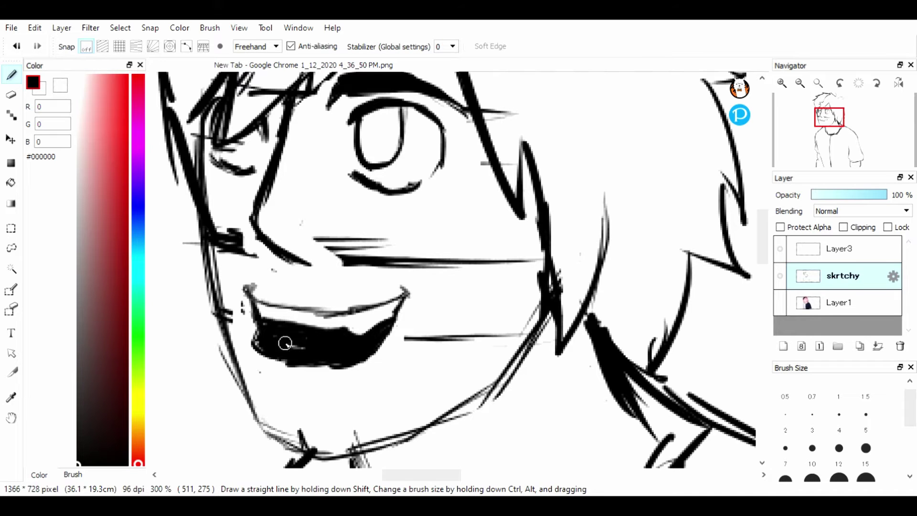
{"action": "left_click_drag", "start_coordinate": [256, 374], "coordinate": [276, 383]}
{"action": "left_click", "coordinate": [12, 94]}
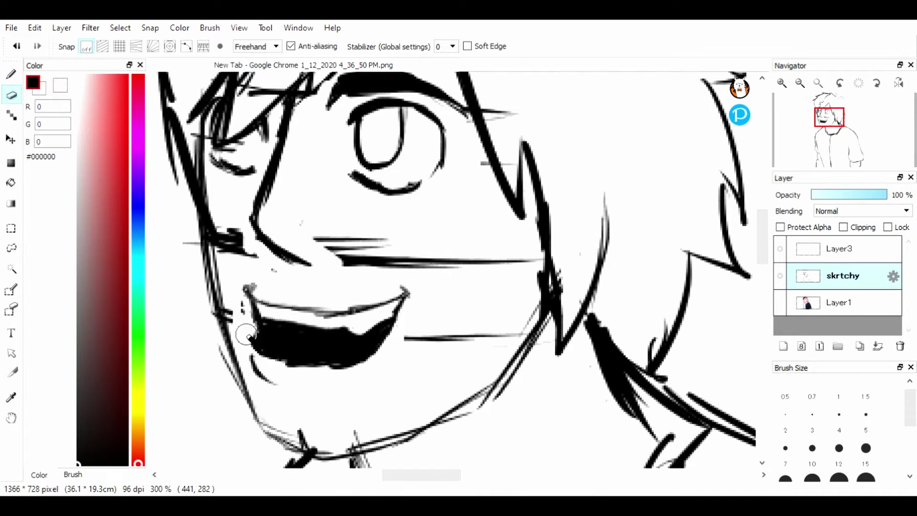
{"action": "mouse_move", "coordinate": [247, 334]}
{"action": "left_mouse_down"}
{"action": "mouse_move", "coordinate": [267, 360]}
{"action": "mouse_move", "coordinate": [338, 395]}
{"action": "left_mouse_up"}
Complete the lower lip curve beneath the mouth and show the photo layer to compare
{"action": "left_click", "coordinate": [13, 78]}
{"action": "left_click_drag", "start_coordinate": [375, 367], "coordinate": [338, 394]}
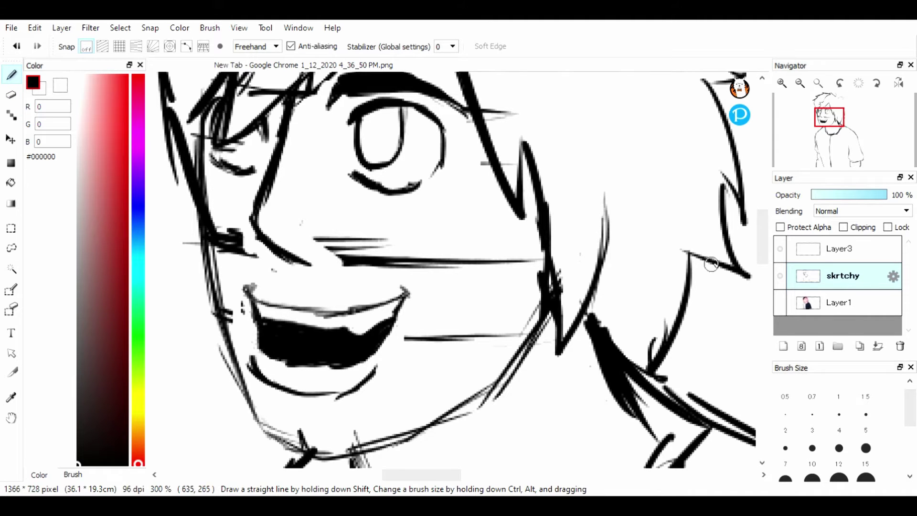
{"action": "left_click", "coordinate": [802, 85]}
{"action": "left_click", "coordinate": [802, 85]}
{"action": "left_click", "coordinate": [779, 302]}
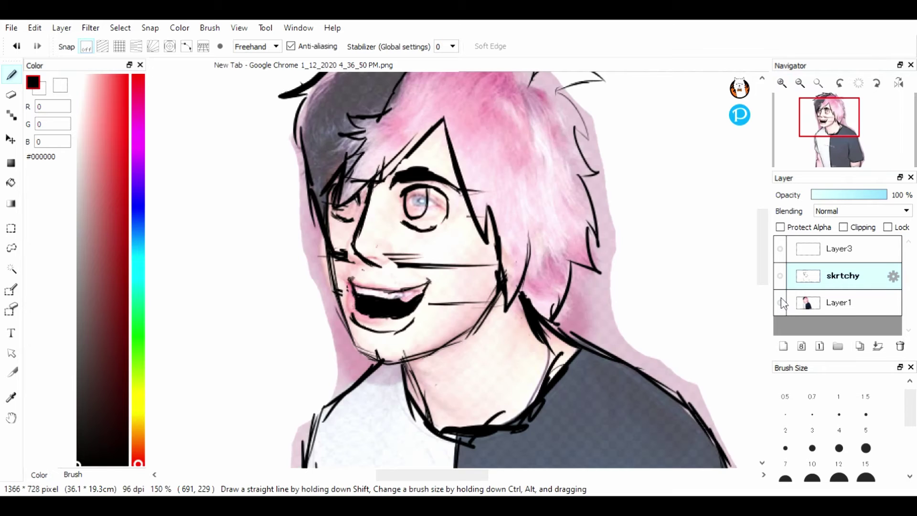
Compare the sketch with the photo, hide the photo layer, and erase the entire mouth from the skrtchy layer
{"action": "left_click", "coordinate": [780, 276]}
{"action": "left_click", "coordinate": [781, 276]}
{"action": "left_click", "coordinate": [782, 277]}
{"action": "left_click", "coordinate": [783, 280]}
{"action": "left_click", "coordinate": [780, 302]}
{"action": "key", "text": "e"}
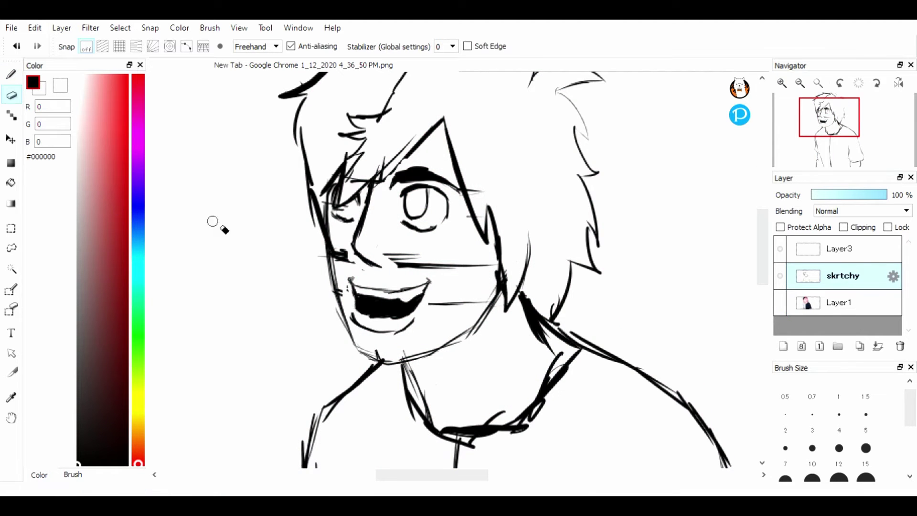
{"action": "mouse_move", "coordinate": [352, 281]}
{"action": "left_mouse_down"}
{"action": "mouse_move", "coordinate": [358, 327]}
{"action": "mouse_move", "coordinate": [410, 310]}
{"action": "mouse_move", "coordinate": [378, 297]}
{"action": "mouse_move", "coordinate": [432, 284]}
{"action": "left_mouse_up"}
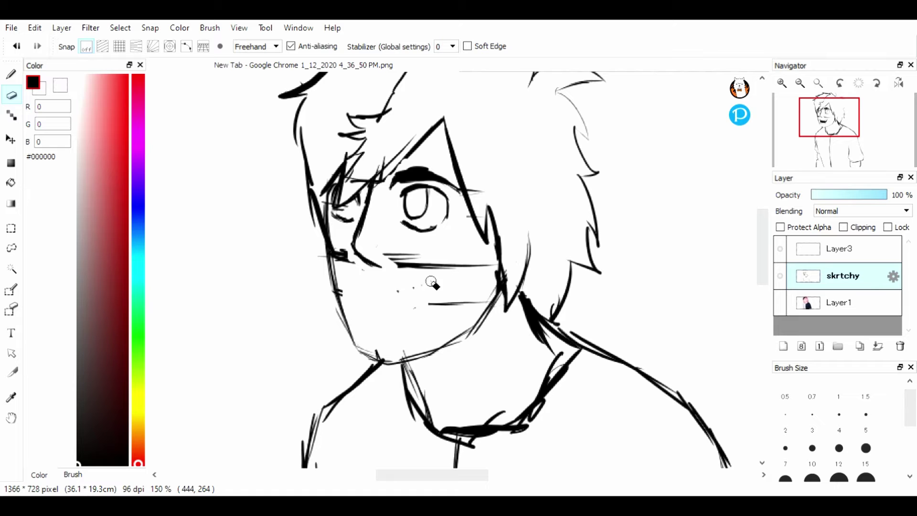
{"action": "key", "text": "b"}
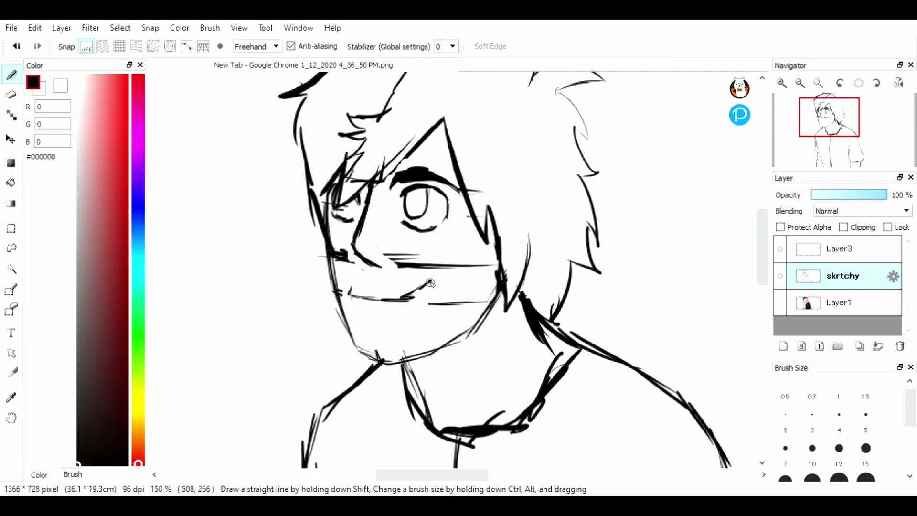
{"action": "key", "text": "ctrl+z"}
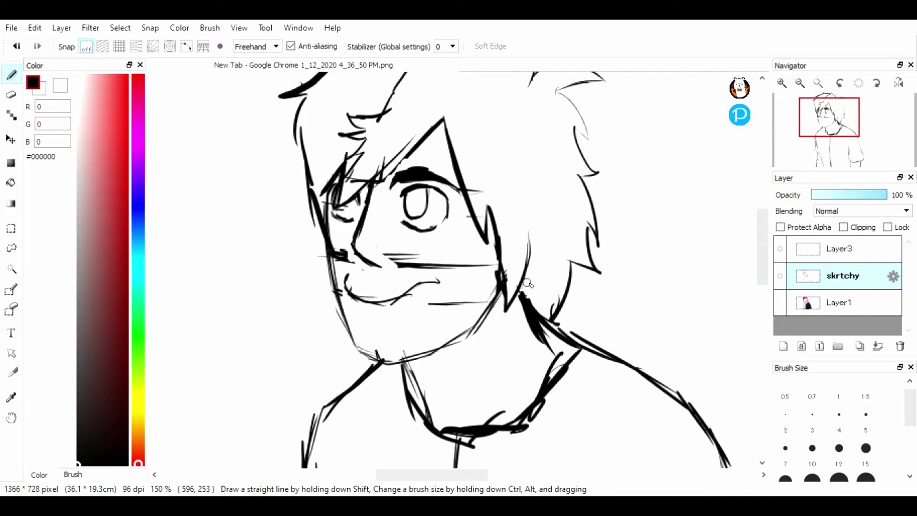
{"action": "key", "text": "ctrl+z"}
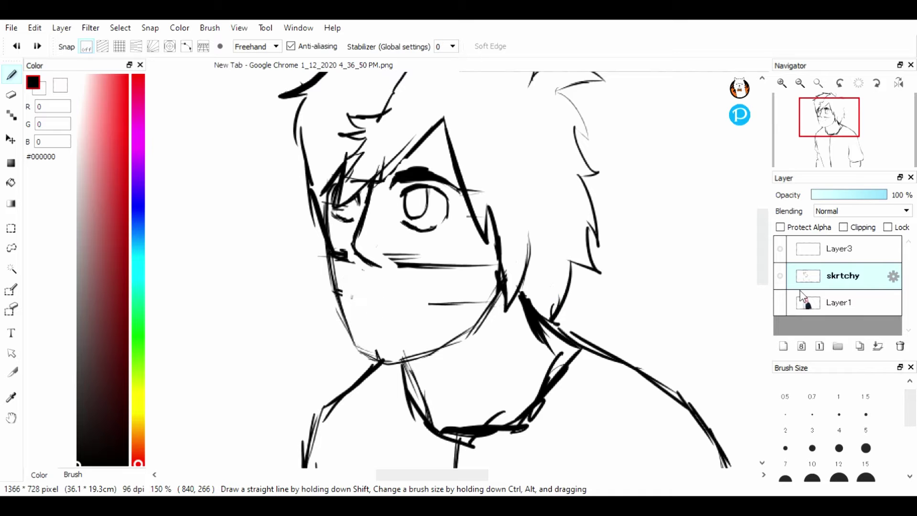
Show the photo layer and draw a new mouth outline around the upper teeth
{"action": "left_click", "coordinate": [779, 302]}
{"action": "left_click", "coordinate": [782, 83]}
{"action": "left_click", "coordinate": [782, 83]}
{"action": "mouse_move", "coordinate": [244, 290]}
{"action": "left_mouse_down"}
{"action": "mouse_move", "coordinate": [339, 290]}
{"action": "mouse_move", "coordinate": [404, 277]}
{"action": "left_mouse_up"}
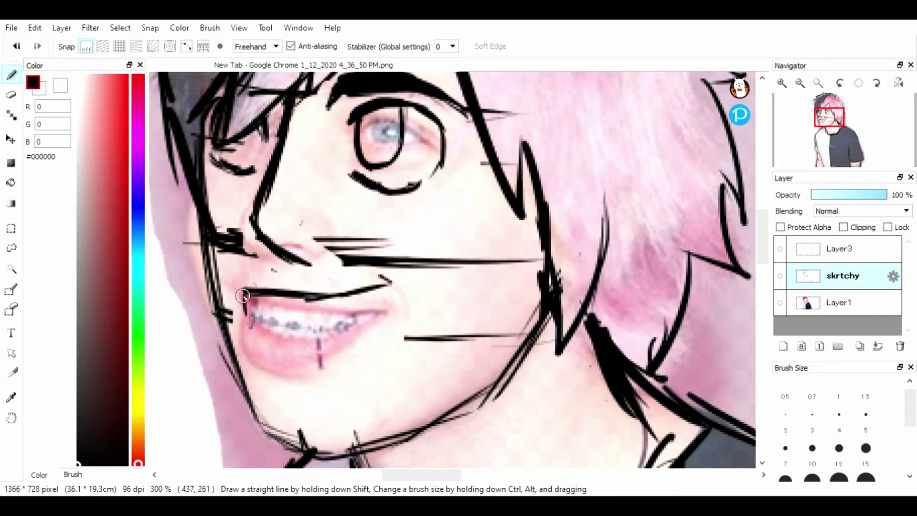
{"action": "mouse_move", "coordinate": [243, 296]}
{"action": "left_mouse_down"}
{"action": "mouse_move", "coordinate": [315, 329]}
{"action": "mouse_move", "coordinate": [396, 282]}
{"action": "mouse_move", "coordinate": [244, 328]}
{"action": "mouse_move", "coordinate": [260, 361]}
{"action": "mouse_move", "coordinate": [308, 375]}
{"action": "left_mouse_up"}
{"action": "left_click_drag", "start_coordinate": [285, 374], "coordinate": [377, 326]}
{"action": "key", "text": "ctrl+z"}
{"action": "key", "text": "ctrl+z"}
{"action": "key", "text": "ctrl+z"}
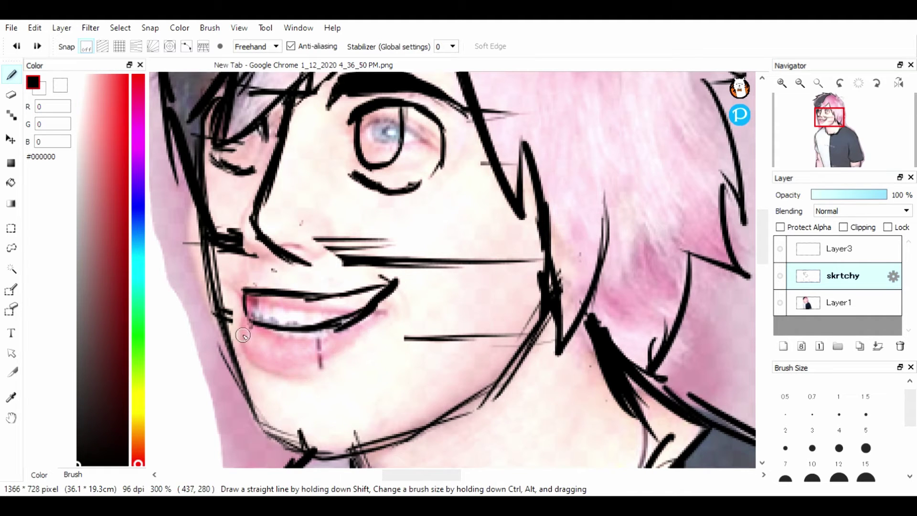
{"action": "left_click_drag", "start_coordinate": [249, 324], "coordinate": [377, 340]}
{"action": "left_click", "coordinate": [780, 303]}
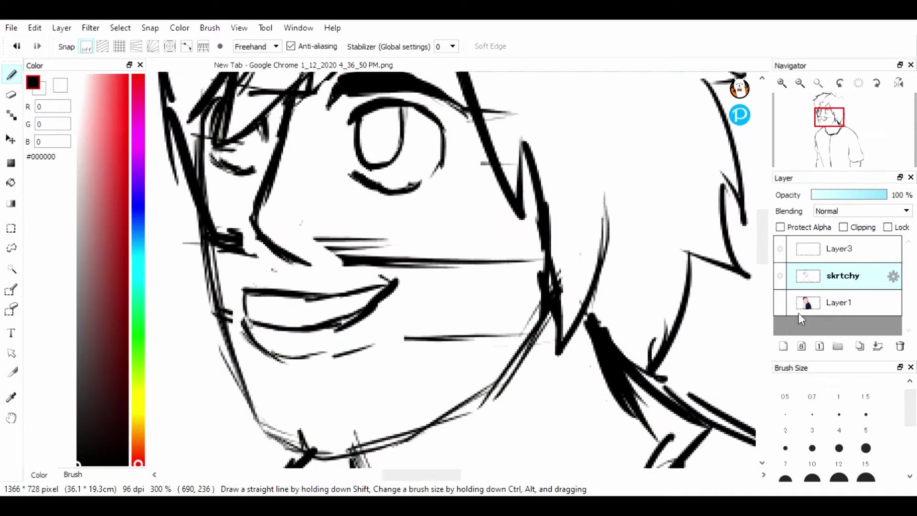
{"action": "mouse_move", "coordinate": [394, 305]}
{"action": "left_mouse_down"}
{"action": "mouse_move", "coordinate": [346, 348]}
{"action": "mouse_move", "coordinate": [279, 354]}
{"action": "left_mouse_up"}
{"action": "key", "text": "ctrl+z"}
{"action": "key", "text": "ctrl+z"}
{"action": "key", "text": "ctrl+z"}
{"action": "key", "text": "ctrl+z"}
{"action": "key", "text": "ctrl+z"}
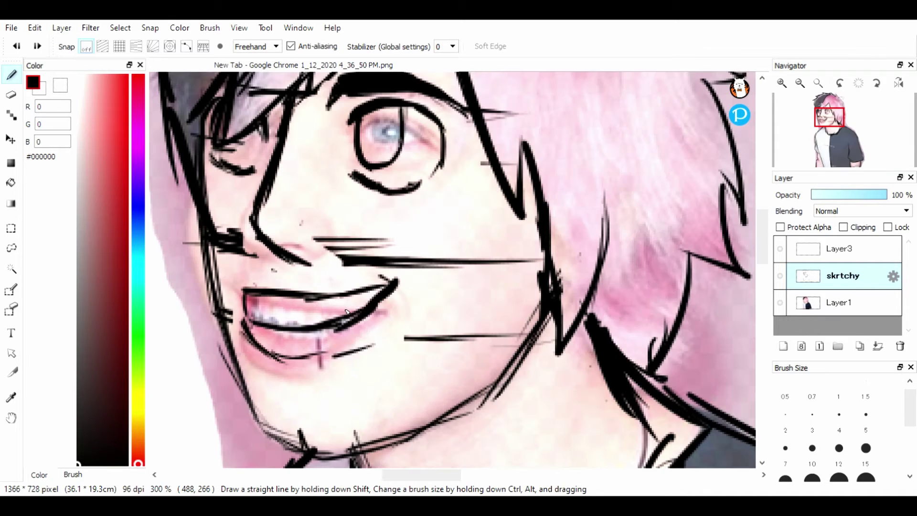
{"action": "key", "text": "ctrl+z"}
{"action": "key", "text": "ctrl+z"}
{"action": "key", "text": "ctrl+z"}
{"action": "key", "text": "ctrl+z"}
{"action": "key", "text": "ctrl+z"}
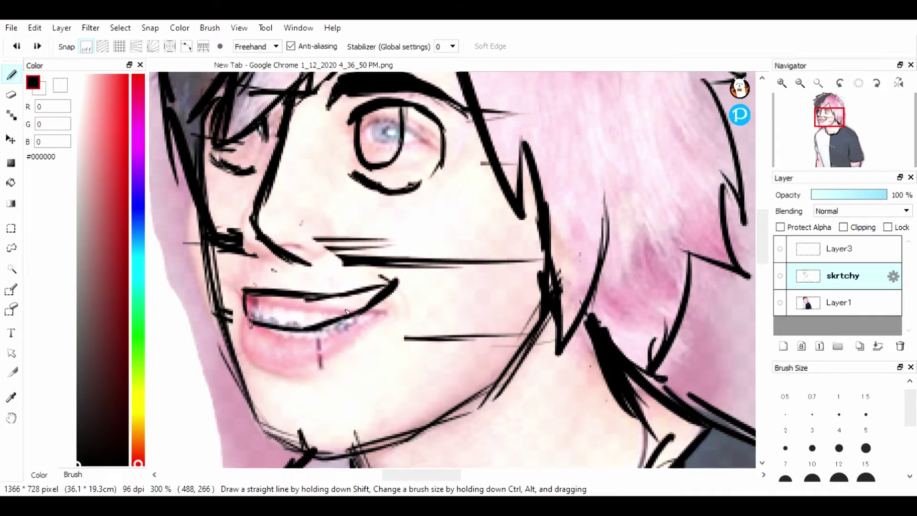
Hide the photo layer, lasso the mouth outline, and transform it slightly larger and lower on the face
{"action": "left_click", "coordinate": [780, 303]}
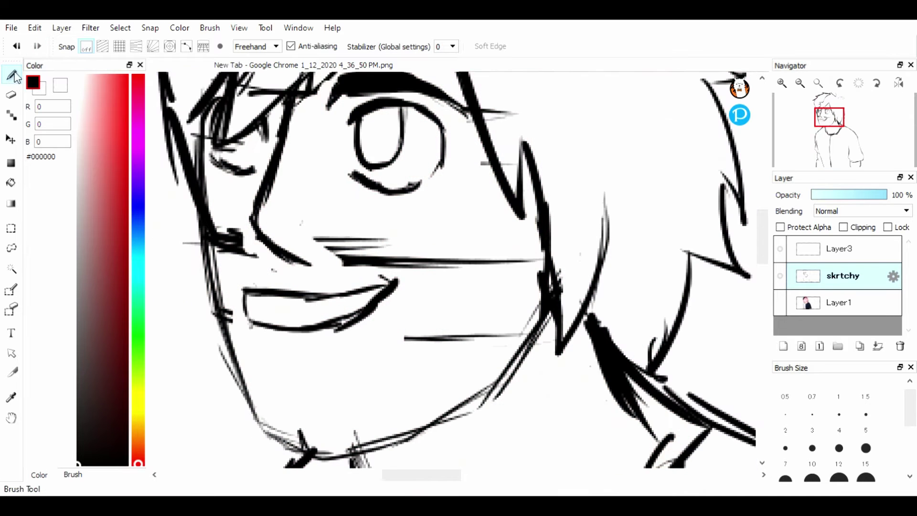
{"action": "key", "text": "e"}
{"action": "left_click", "coordinate": [12, 247]}
{"action": "left_click_drag", "start_coordinate": [275, 271], "coordinate": [385, 338]}
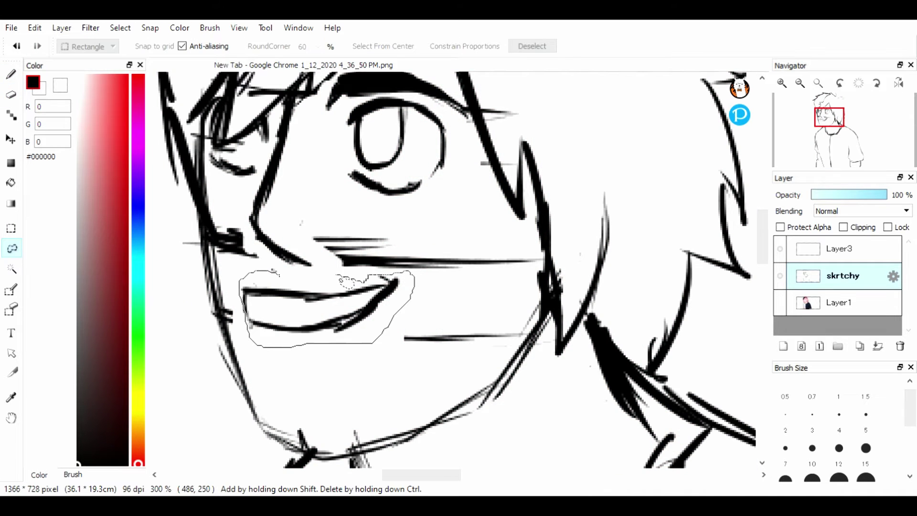
{"action": "mouse_move", "coordinate": [338, 276]}
{"action": "left_mouse_down"}
{"action": "mouse_move", "coordinate": [274, 273]}
{"action": "mouse_move", "coordinate": [293, 327]}
{"action": "left_mouse_up"}
{"action": "key", "text": "ctrl+t"}
{"action": "left_click_drag", "start_coordinate": [432, 305], "coordinate": [423, 271]}
{"action": "left_click_drag", "start_coordinate": [416, 314], "coordinate": [420, 313]}
{"action": "left_click_drag", "start_coordinate": [424, 270], "coordinate": [434, 265]}
{"action": "left_click", "coordinate": [801, 86]}
{"action": "left_click", "coordinate": [802, 87]}
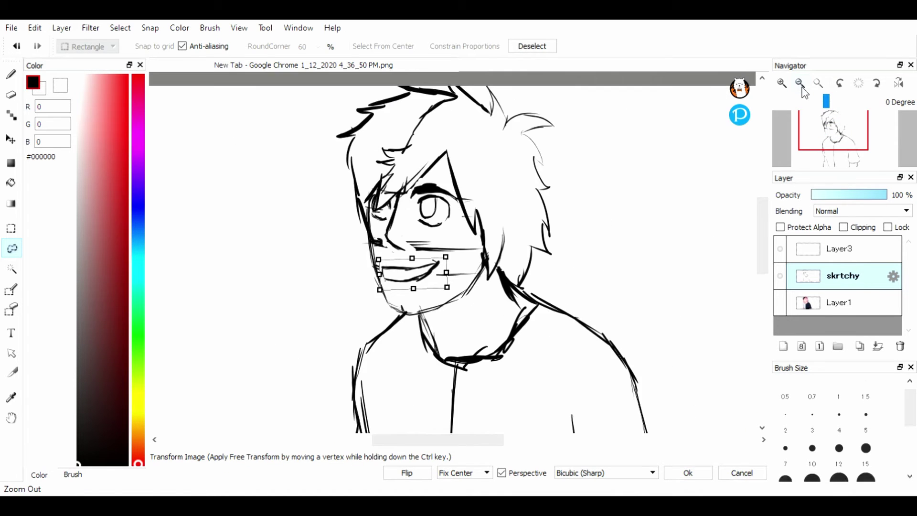
{"action": "left_click", "coordinate": [799, 82]}
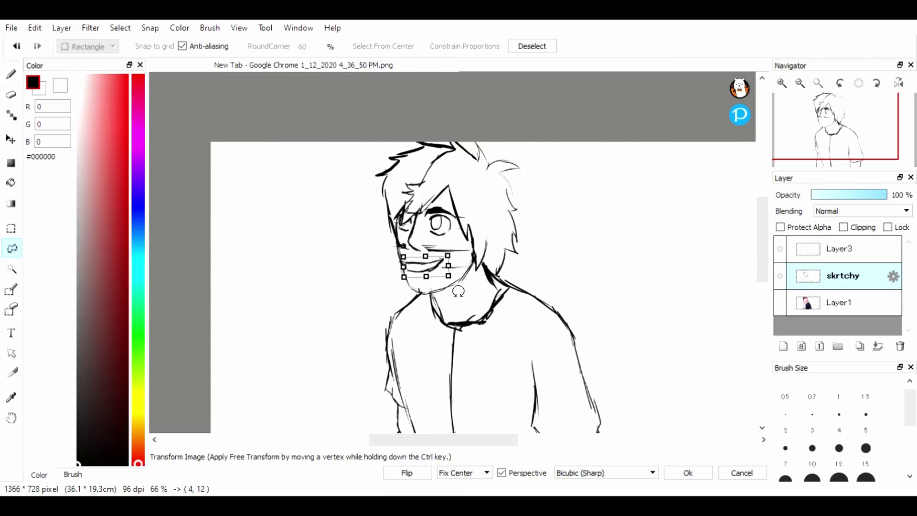
{"action": "left_click", "coordinate": [688, 472]}
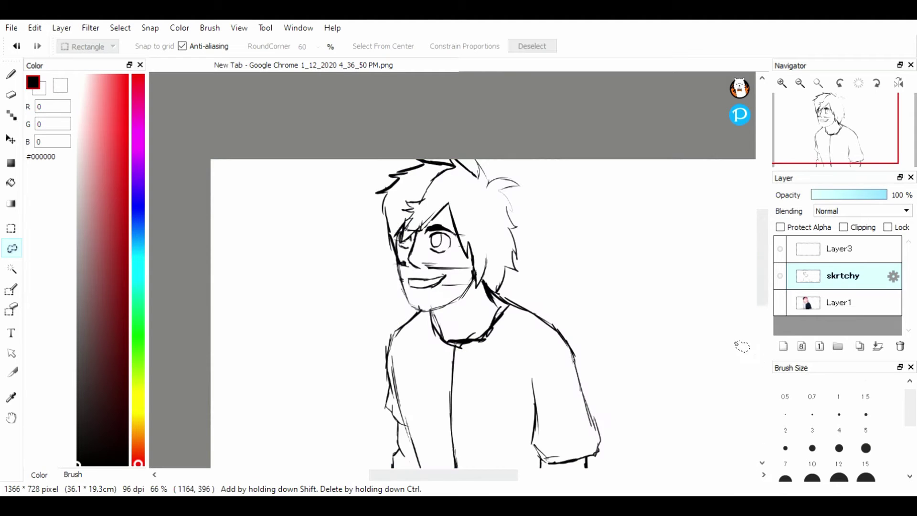
Draw the lower lip curve beneath the mouth outline, undoing and redrawing its second half
{"action": "left_click", "coordinate": [784, 85]}
{"action": "left_click", "coordinate": [781, 84]}
{"action": "left_click", "coordinate": [12, 74]}
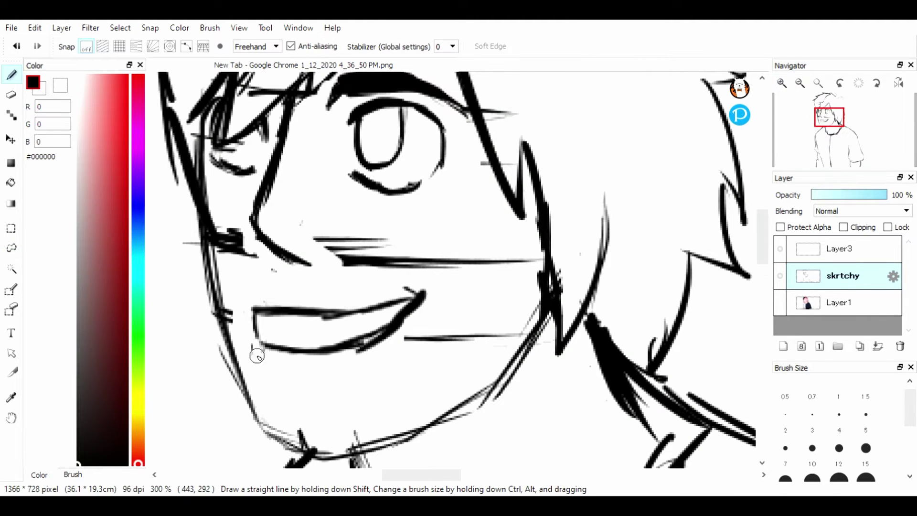
{"action": "mouse_move", "coordinate": [257, 356]}
{"action": "left_mouse_down"}
{"action": "mouse_move", "coordinate": [300, 385]}
{"action": "mouse_move", "coordinate": [368, 374]}
{"action": "mouse_move", "coordinate": [407, 334]}
{"action": "left_mouse_up"}
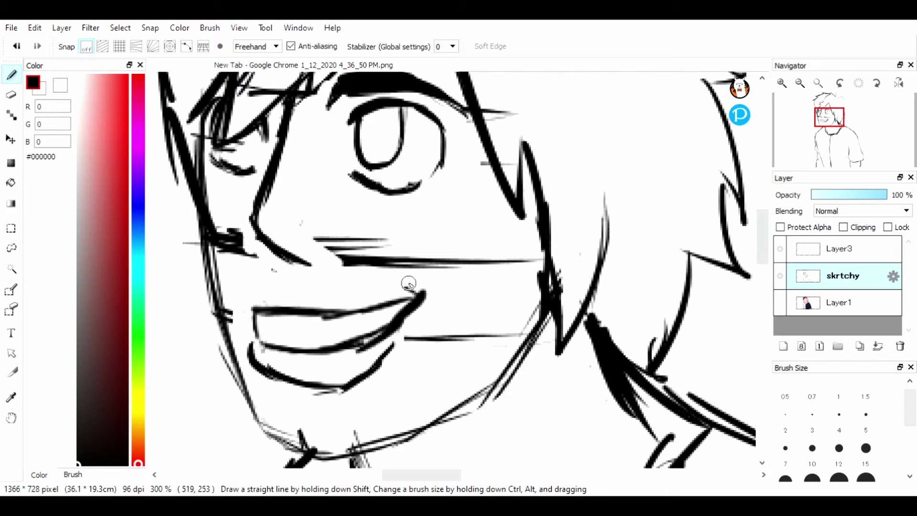
{"action": "key", "text": "ctrl+z"}
{"action": "mouse_move", "coordinate": [422, 297]}
{"action": "left_mouse_down"}
{"action": "mouse_move", "coordinate": [397, 354]}
{"action": "mouse_move", "coordinate": [361, 378]}
{"action": "left_mouse_up"}
{"action": "key", "text": "ctrl+z"}
{"action": "key", "text": "ctrl+z"}
{"action": "key", "text": "ctrl+z"}
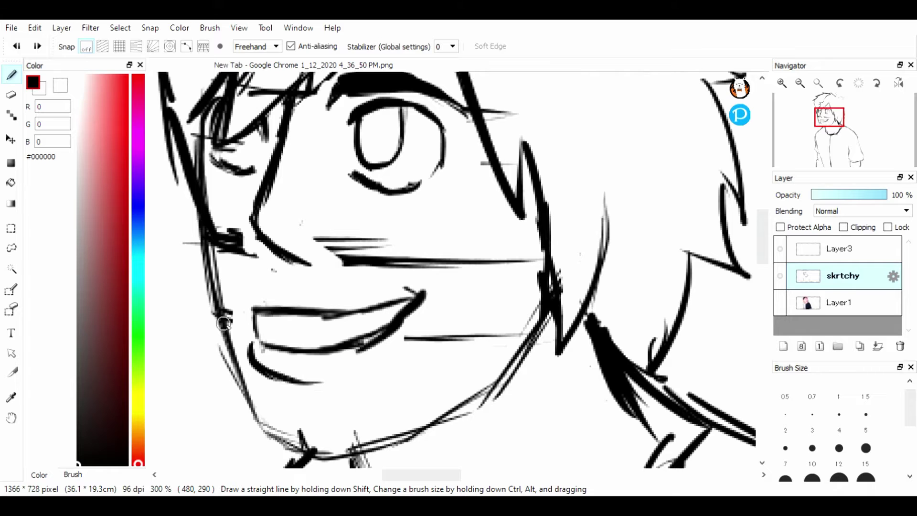
{"action": "mouse_move", "coordinate": [305, 384]}
{"action": "left_mouse_down"}
{"action": "mouse_move", "coordinate": [374, 360]}
{"action": "mouse_move", "coordinate": [358, 360]}
{"action": "mouse_move", "coordinate": [353, 379]}
{"action": "left_mouse_up"}
Draw the lip ring on the lower lip and a row of braces dots across the upper teeth
{"action": "left_click_drag", "start_coordinate": [260, 335], "coordinate": [351, 332]}
{"action": "mouse_move", "coordinate": [358, 328]}
{"action": "left_mouse_down"}
{"action": "mouse_move", "coordinate": [336, 345]}
{"action": "mouse_move", "coordinate": [268, 340]}
{"action": "left_mouse_up"}
{"action": "key", "text": "ctrl+z"}
{"action": "key", "text": "ctrl+z"}
{"action": "key", "text": "ctrl+z"}
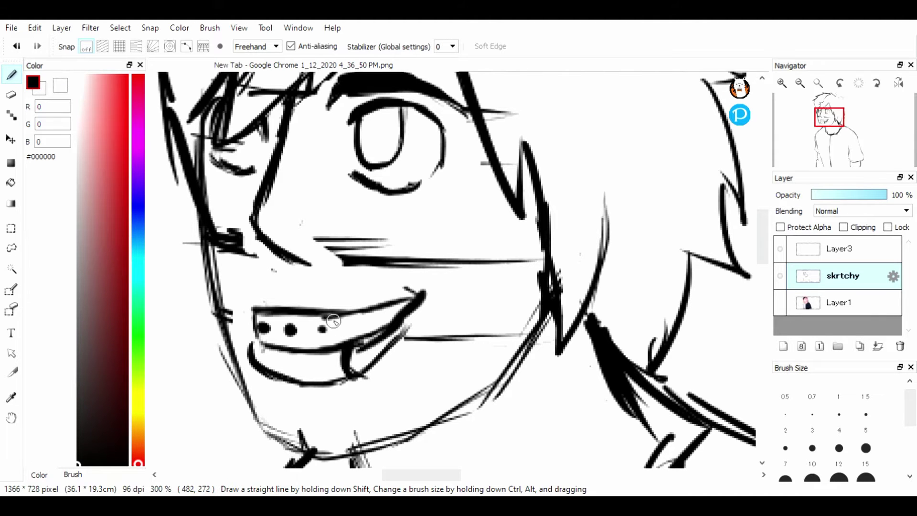
{"action": "scroll", "coordinate": [362, 282], "scroll_direction": "down", "scroll_amount": 1}
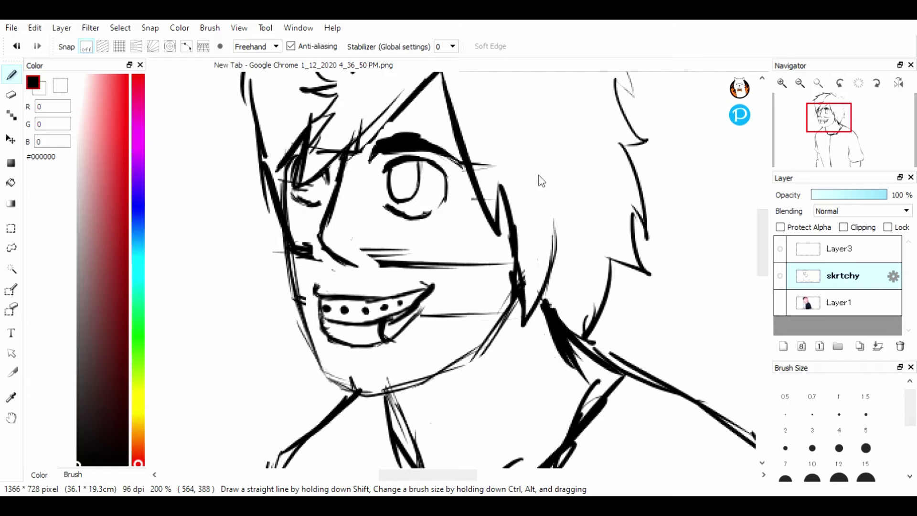
Compare the whole sketch with the reference photo by alternately showing and hiding the two layers
{"action": "left_click", "coordinate": [839, 303]}
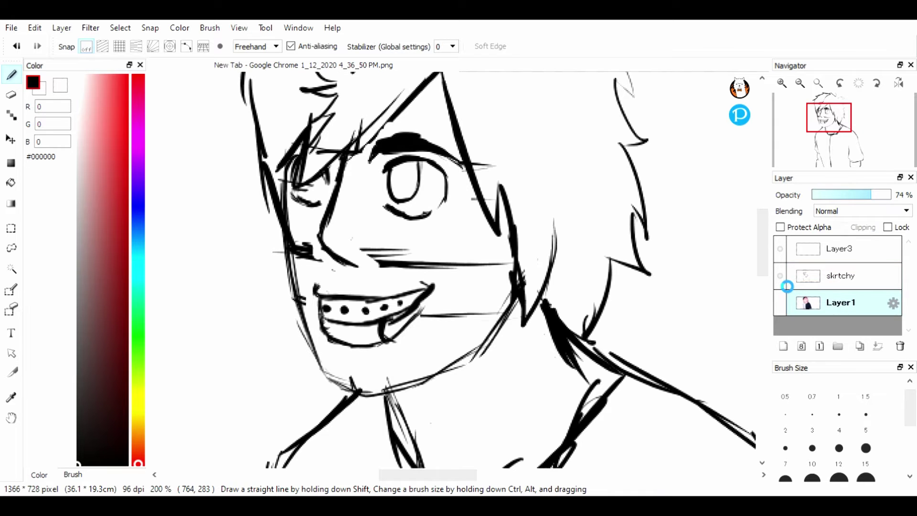
{"action": "left_click", "coordinate": [780, 303]}
{"action": "left_click", "coordinate": [780, 276]}
{"action": "left_click", "coordinate": [800, 84]}
{"action": "left_click", "coordinate": [800, 84]}
{"action": "left_click", "coordinate": [800, 84]}
{"action": "left_click", "coordinate": [800, 84]}
{"action": "left_click", "coordinate": [781, 83]}
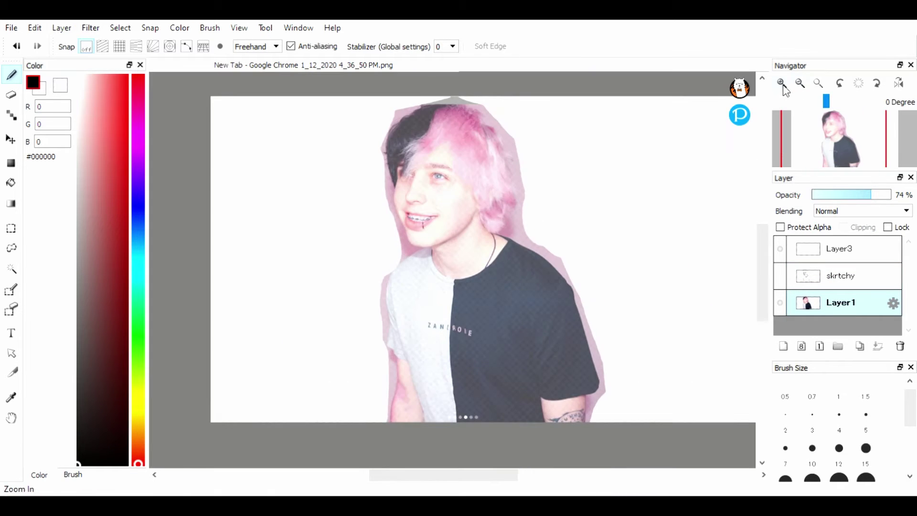
{"action": "left_click", "coordinate": [780, 302]}
{"action": "left_click", "coordinate": [780, 276]}
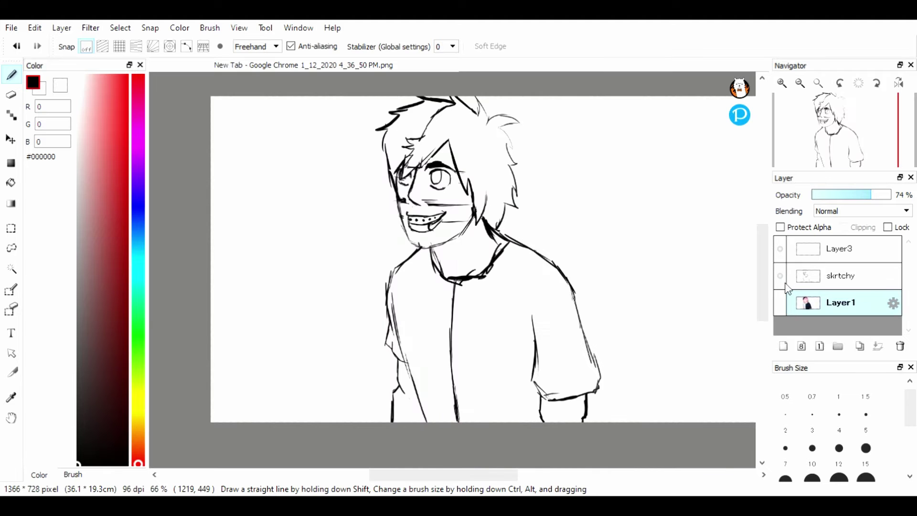
{"action": "left_click", "coordinate": [780, 303]}
{"action": "left_click", "coordinate": [780, 276]}
{"action": "left_click", "coordinate": [780, 276]}
{"action": "left_click", "coordinate": [780, 303]}
Delete the photo layer and prepare Layer3 for inking over the faded sketch, with the brush stabilizer set to 5
{"action": "left_click", "coordinate": [900, 346]}
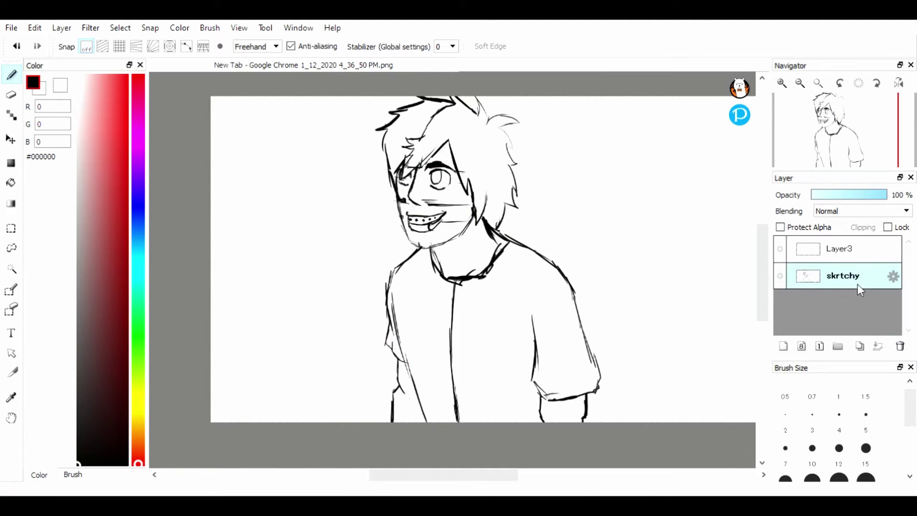
{"action": "left_click", "coordinate": [836, 255]}
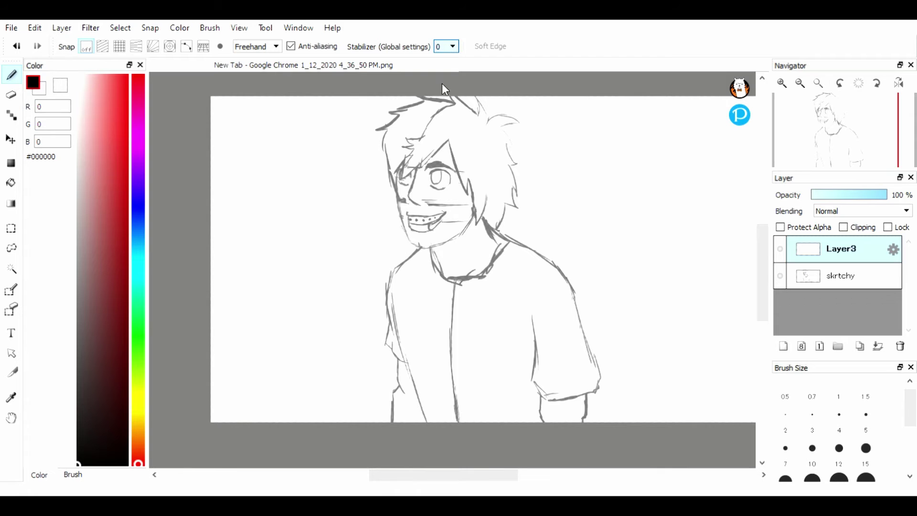
{"action": "left_click", "coordinate": [447, 105]}
Ink the mouth's upper line, side and teeth edge on Layer3 over the faded sketch
{"action": "left_click", "coordinate": [782, 84]}
{"action": "left_click", "coordinate": [782, 84]}
{"action": "left_click", "coordinate": [782, 84]}
{"action": "left_click", "coordinate": [782, 84]}
{"action": "left_click_drag", "start_coordinate": [760, 275], "coordinate": [759, 227]}
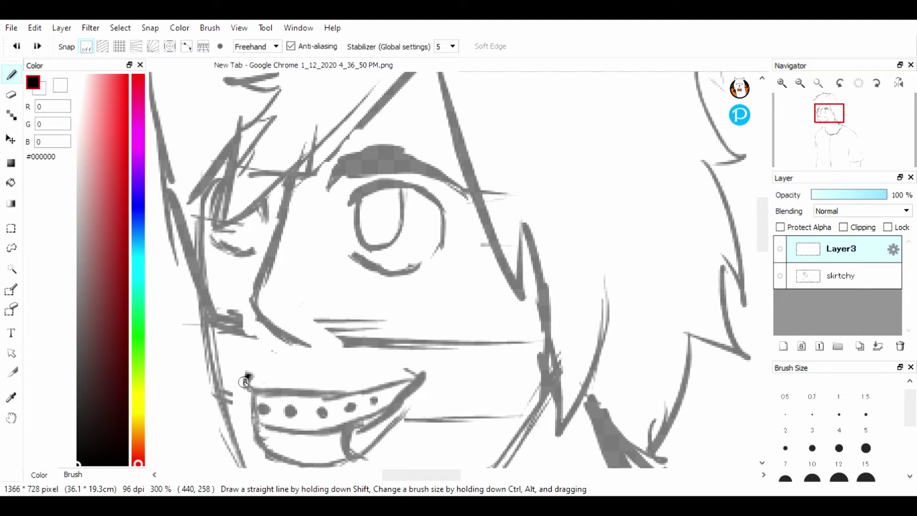
{"action": "mouse_move", "coordinate": [258, 389]}
{"action": "left_mouse_down"}
{"action": "mouse_move", "coordinate": [328, 389]}
{"action": "mouse_move", "coordinate": [404, 364]}
{"action": "left_mouse_up"}
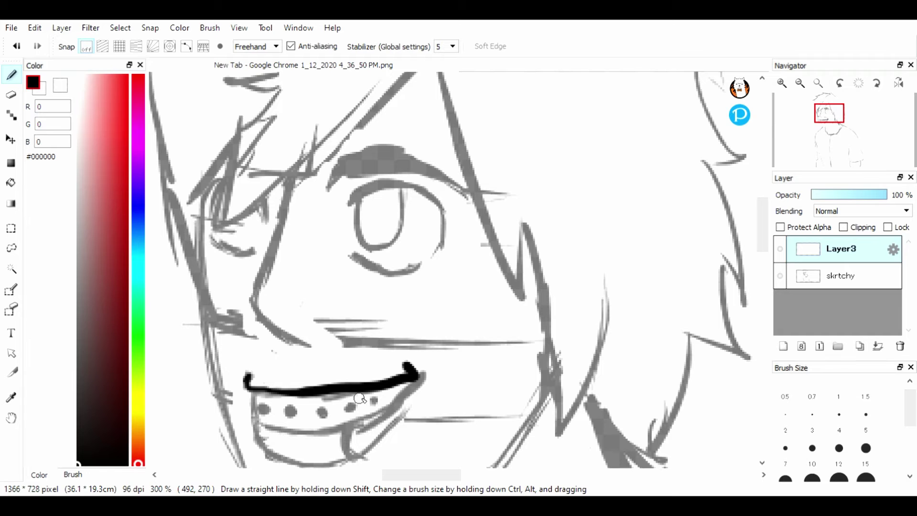
{"action": "mouse_move", "coordinate": [765, 228]}
{"action": "left_mouse_down"}
{"action": "mouse_move", "coordinate": [767, 295]}
{"action": "mouse_move", "coordinate": [763, 239]}
{"action": "left_mouse_up"}
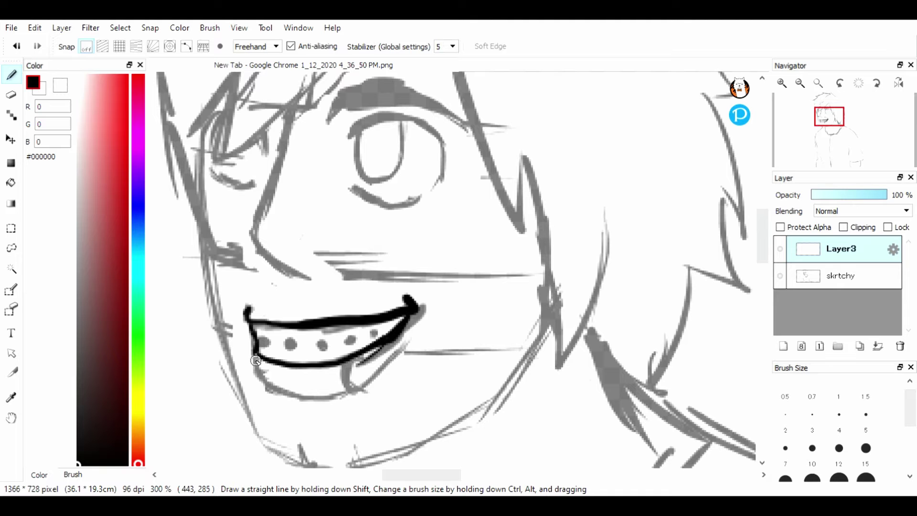
{"action": "left_click_drag", "start_coordinate": [358, 386], "coordinate": [395, 357]}
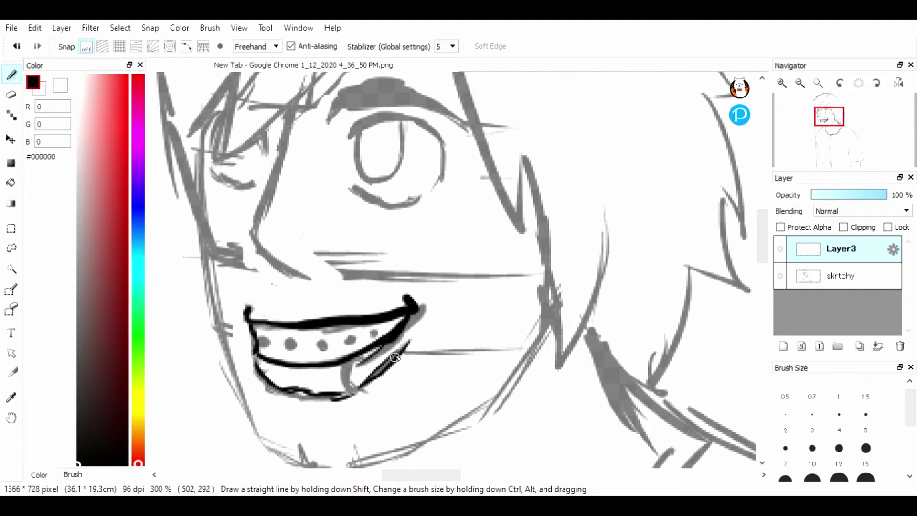
{"action": "left_click_drag", "start_coordinate": [350, 395], "coordinate": [282, 383]}
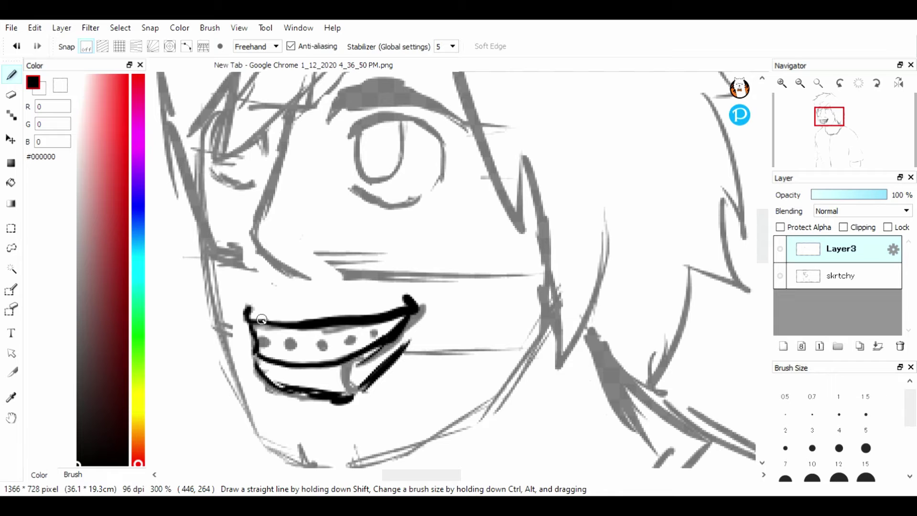
{"action": "key", "text": "ctrl+z"}
{"action": "key", "text": "ctrl+z"}
{"action": "key", "text": "ctrl+z"}
{"action": "key", "text": "ctrl+z"}
{"action": "key", "text": "ctrl+z"}
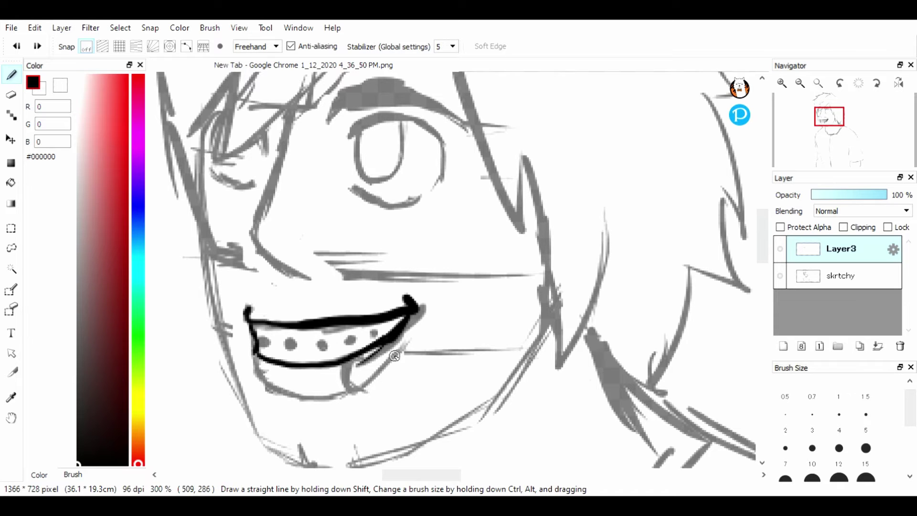
Ink the lower lip curve with its lip ring and the braces dots on the teeth on Layer3
{"action": "left_click_drag", "start_coordinate": [405, 337], "coordinate": [380, 366]}
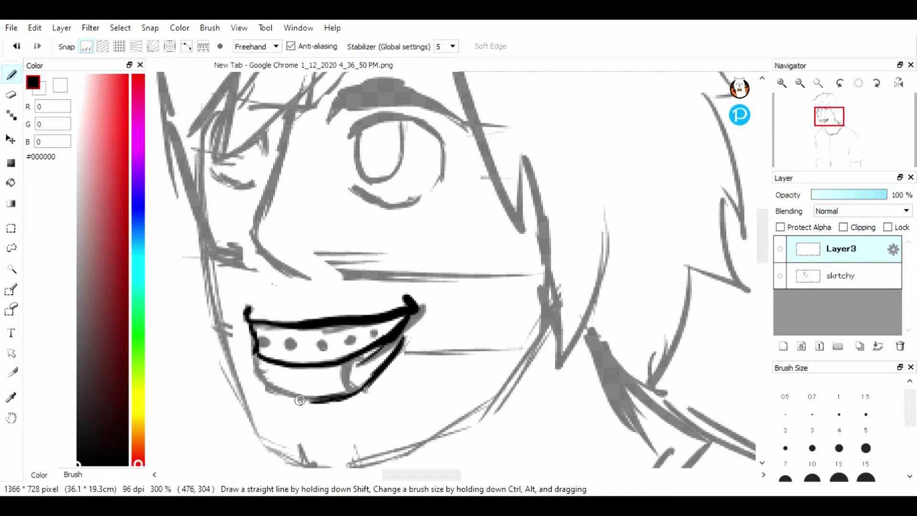
{"action": "key", "text": "ctrl+z"}
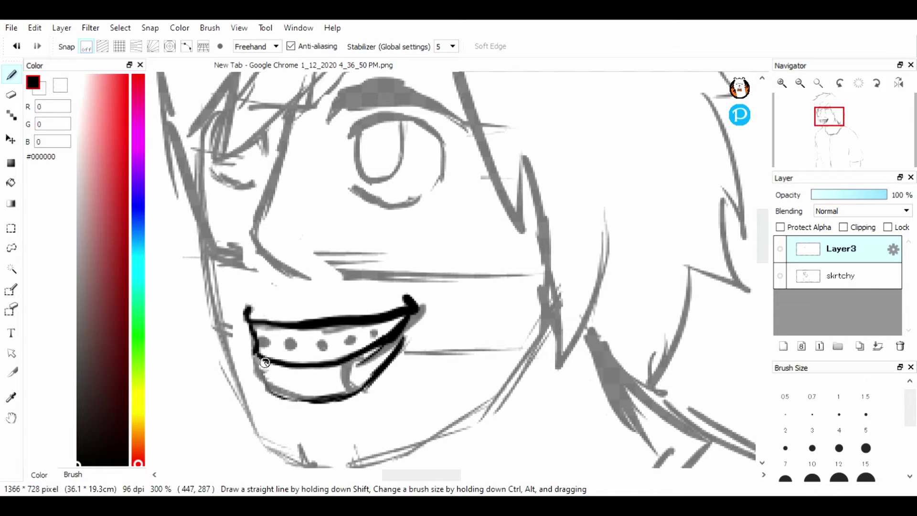
{"action": "left_click_drag", "start_coordinate": [253, 378], "coordinate": [292, 393]}
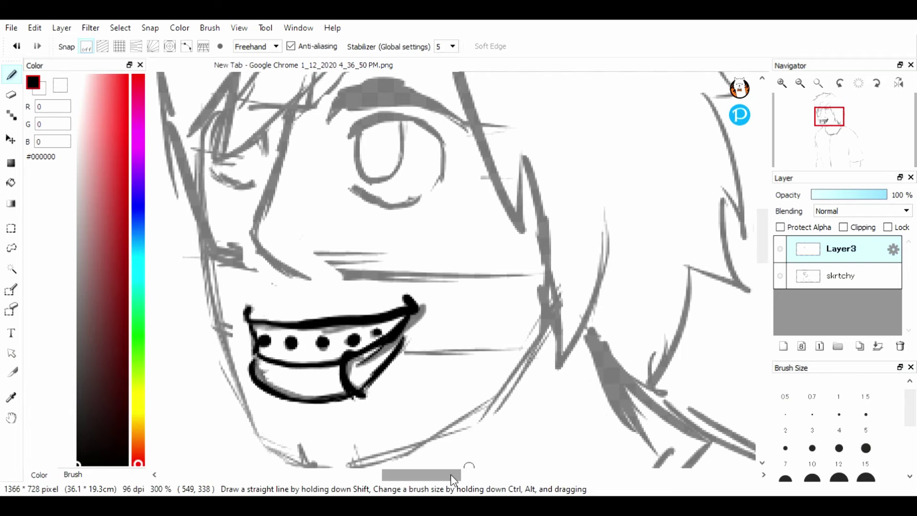
{"action": "left_click_drag", "start_coordinate": [453, 475], "coordinate": [439, 475]}
{"action": "left_click_drag", "start_coordinate": [760, 237], "coordinate": [759, 218]}
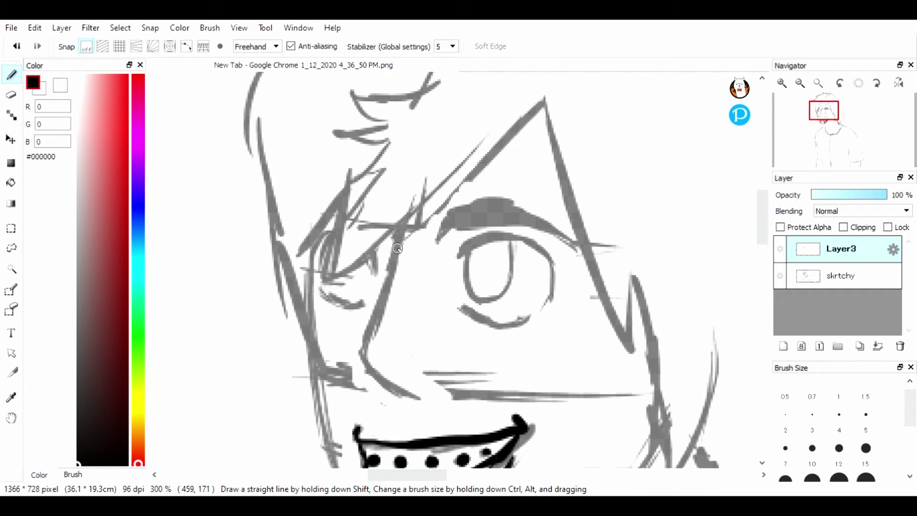
Ink the nose outline on Layer3 and add short hatching strokes beside the bridge of the nose
{"action": "mouse_move", "coordinate": [398, 230]}
{"action": "left_mouse_down"}
{"action": "mouse_move", "coordinate": [386, 301]}
{"action": "mouse_move", "coordinate": [365, 339]}
{"action": "left_mouse_up"}
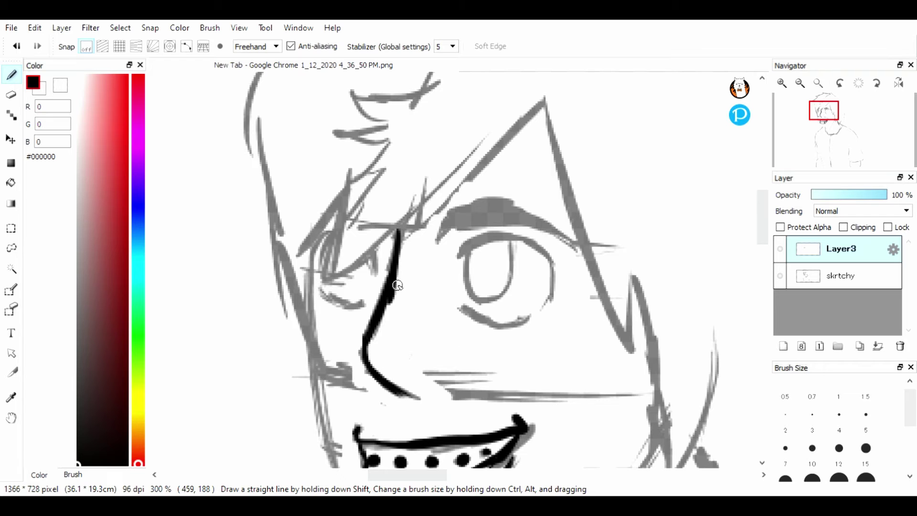
{"action": "left_click_drag", "start_coordinate": [412, 288], "coordinate": [403, 342]}
{"action": "left_click_drag", "start_coordinate": [415, 293], "coordinate": [410, 344]}
{"action": "left_click_drag", "start_coordinate": [425, 305], "coordinate": [420, 341]}
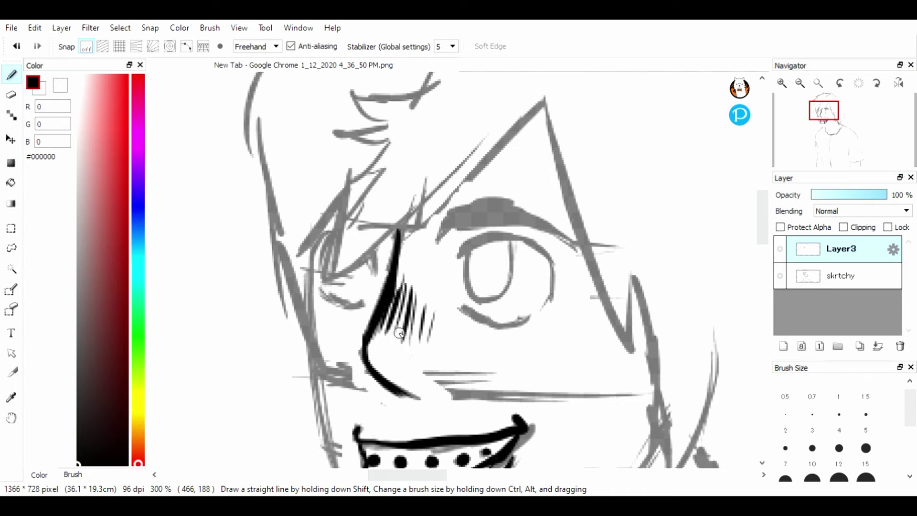
{"action": "left_click_drag", "start_coordinate": [416, 307], "coordinate": [409, 347]}
{"action": "left_click_drag", "start_coordinate": [430, 296], "coordinate": [420, 342]}
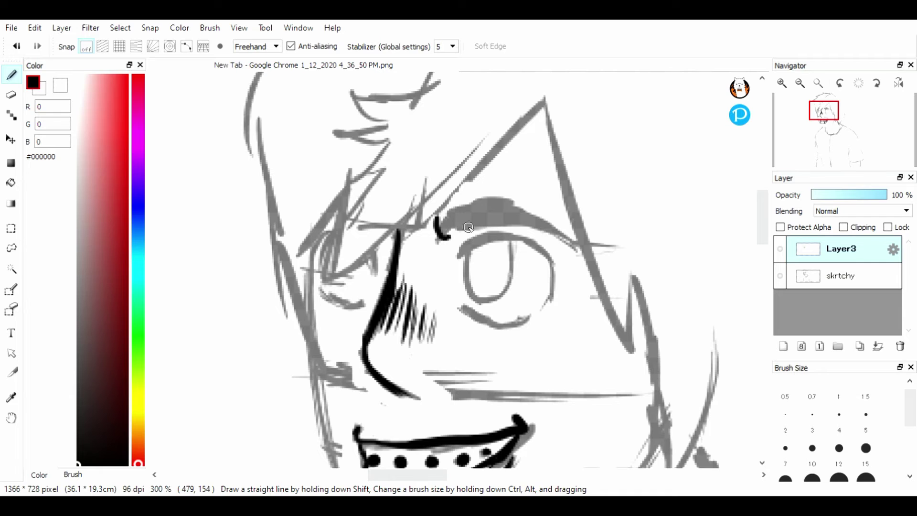
Ink the thick filled eyebrow and the outlines of both eyes over the sketch on Layer3
{"action": "left_click_drag", "start_coordinate": [468, 227], "coordinate": [571, 225]}
{"action": "mouse_move", "coordinate": [524, 199]}
{"action": "left_mouse_down"}
{"action": "mouse_move", "coordinate": [444, 232]}
{"action": "mouse_move", "coordinate": [519, 204]}
{"action": "left_mouse_up"}
{"action": "left_click", "coordinate": [779, 275]}
{"action": "mouse_move", "coordinate": [761, 230]}
{"action": "left_mouse_down"}
{"action": "mouse_move", "coordinate": [761, 238]}
{"action": "mouse_move", "coordinate": [765, 219]}
{"action": "left_mouse_up"}
{"action": "left_click", "coordinate": [779, 275]}
{"action": "mouse_move", "coordinate": [459, 262]}
{"action": "left_mouse_down"}
{"action": "mouse_move", "coordinate": [496, 246]}
{"action": "mouse_move", "coordinate": [533, 261]}
{"action": "left_mouse_up"}
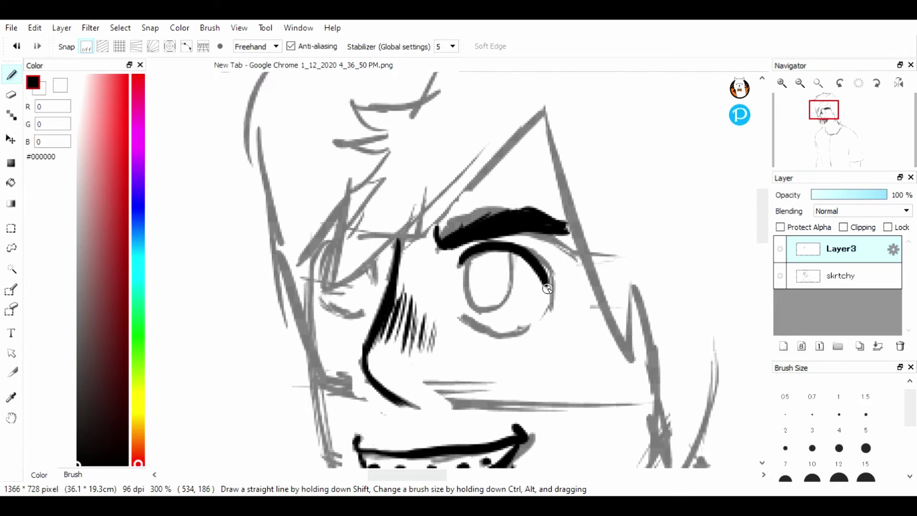
{"action": "left_click", "coordinate": [12, 95]}
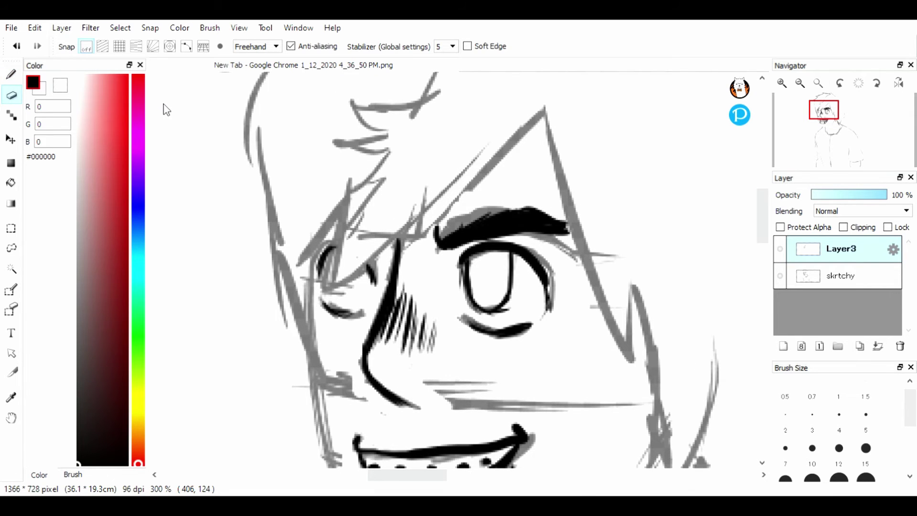
{"action": "left_click", "coordinate": [11, 74]}
Ink the face's left edge, the chin and the jawline curving up towards the hair on Layer3
{"action": "left_click", "coordinate": [799, 85]}
{"action": "left_click", "coordinate": [799, 85]}
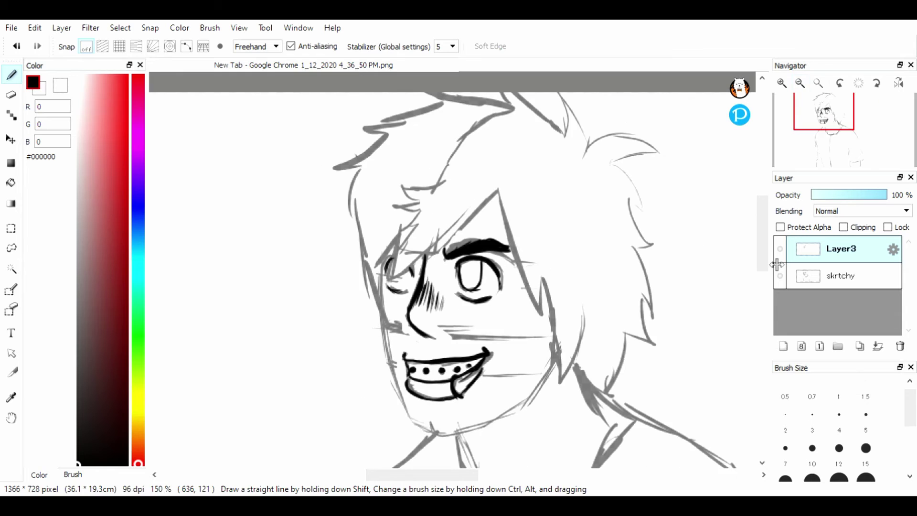
{"action": "left_click_drag", "start_coordinate": [765, 260], "coordinate": [764, 274]}
{"action": "left_click", "coordinate": [781, 84]}
{"action": "left_click", "coordinate": [781, 82]}
{"action": "mouse_move", "coordinate": [305, 125]}
{"action": "left_mouse_down"}
{"action": "mouse_move", "coordinate": [306, 167]}
{"action": "mouse_move", "coordinate": [311, 212]}
{"action": "mouse_move", "coordinate": [363, 410]}
{"action": "mouse_move", "coordinate": [310, 237]}
{"action": "mouse_move", "coordinate": [338, 323]}
{"action": "left_mouse_up"}
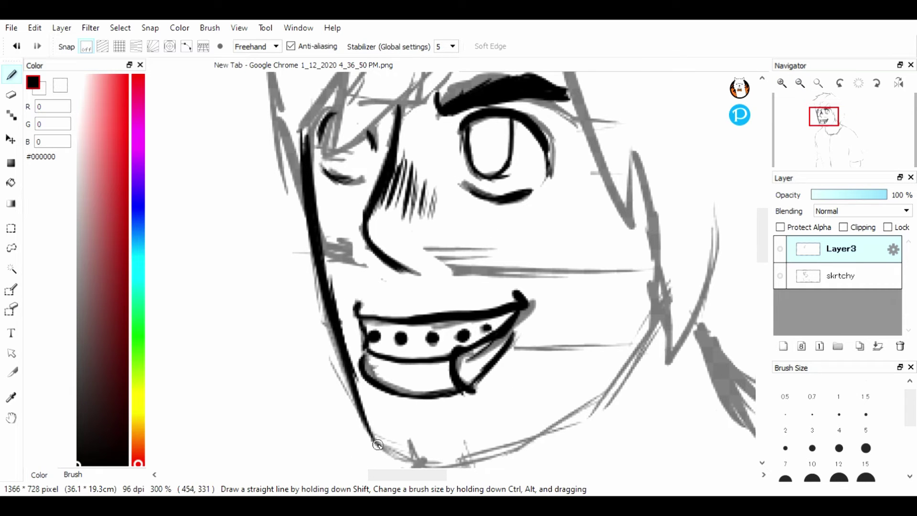
{"action": "mouse_move", "coordinate": [377, 444]}
{"action": "left_mouse_down"}
{"action": "mouse_move", "coordinate": [405, 456]}
{"action": "mouse_move", "coordinate": [401, 447]}
{"action": "mouse_move", "coordinate": [468, 457]}
{"action": "left_mouse_up"}
{"action": "mouse_move", "coordinate": [364, 421]}
{"action": "left_mouse_down"}
{"action": "mouse_move", "coordinate": [415, 451]}
{"action": "mouse_move", "coordinate": [487, 446]}
{"action": "mouse_move", "coordinate": [557, 425]}
{"action": "mouse_move", "coordinate": [624, 362]}
{"action": "left_mouse_up"}
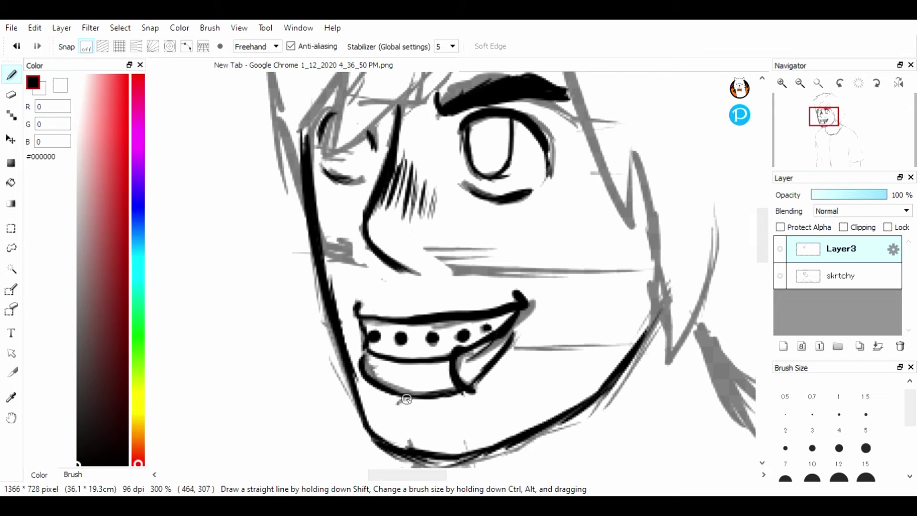
Ink the pointed fringe above the eyes and the hair strand along the left temple
{"action": "left_click", "coordinate": [800, 83]}
{"action": "left_click_drag", "start_coordinate": [765, 233], "coordinate": [767, 209]}
{"action": "mouse_move", "coordinate": [515, 213]}
{"action": "left_mouse_down"}
{"action": "mouse_move", "coordinate": [470, 269]}
{"action": "mouse_move", "coordinate": [436, 287]}
{"action": "left_mouse_up"}
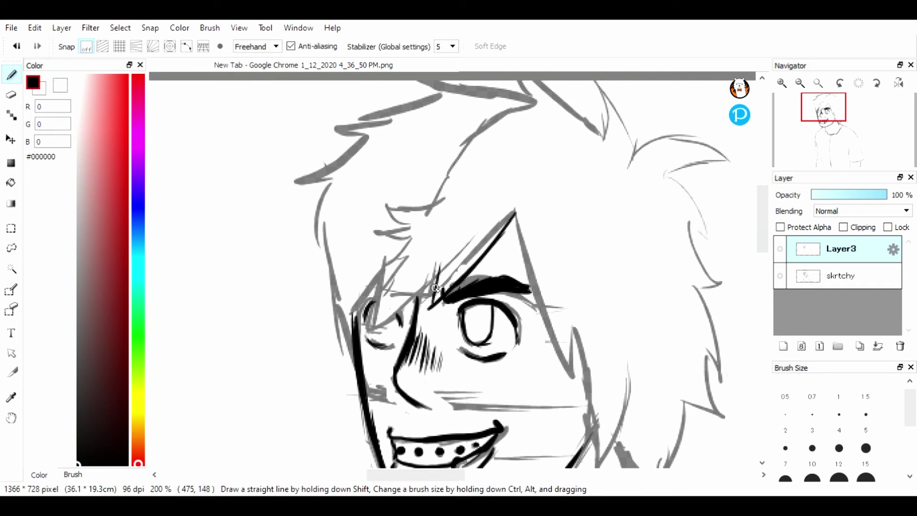
{"action": "left_click_drag", "start_coordinate": [326, 246], "coordinate": [350, 357]}
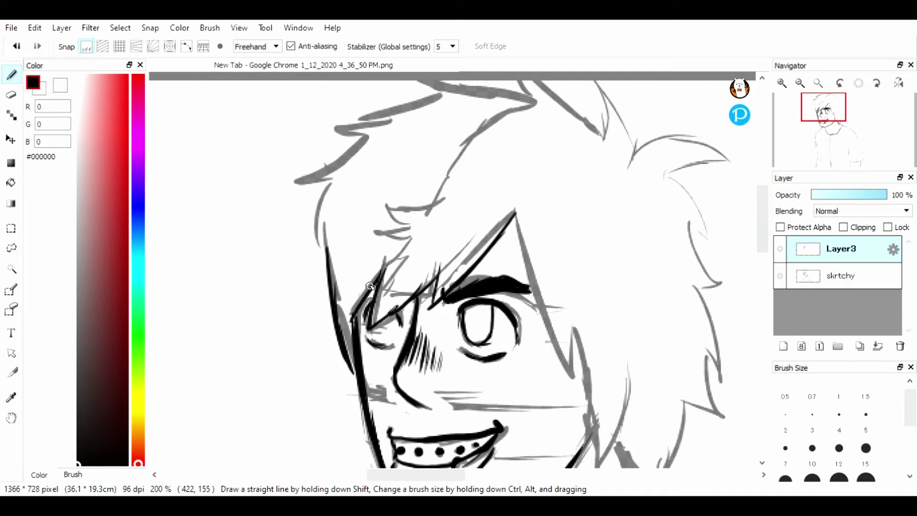
Ink the spiky outer outline of the hair's left side and the jagged parting line down to the fringe
{"action": "left_click_drag", "start_coordinate": [326, 183], "coordinate": [331, 266]}
{"action": "left_click_drag", "start_coordinate": [366, 137], "coordinate": [322, 189]}
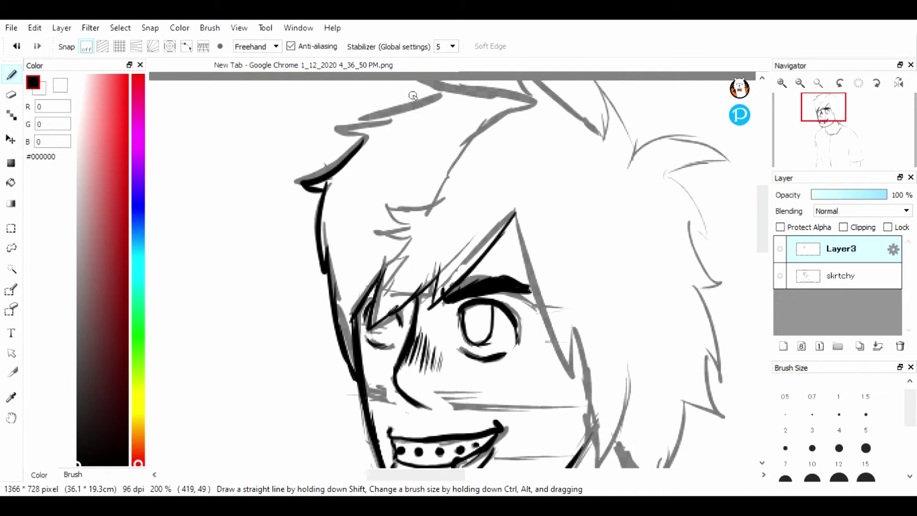
{"action": "mouse_move", "coordinate": [438, 92]}
{"action": "left_mouse_down"}
{"action": "mouse_move", "coordinate": [349, 109]}
{"action": "mouse_move", "coordinate": [344, 132]}
{"action": "mouse_move", "coordinate": [365, 139]}
{"action": "left_mouse_up"}
{"action": "mouse_move", "coordinate": [528, 90]}
{"action": "left_mouse_down"}
{"action": "mouse_move", "coordinate": [435, 85]}
{"action": "mouse_move", "coordinate": [515, 112]}
{"action": "mouse_move", "coordinate": [433, 178]}
{"action": "mouse_move", "coordinate": [404, 254]}
{"action": "left_mouse_up"}
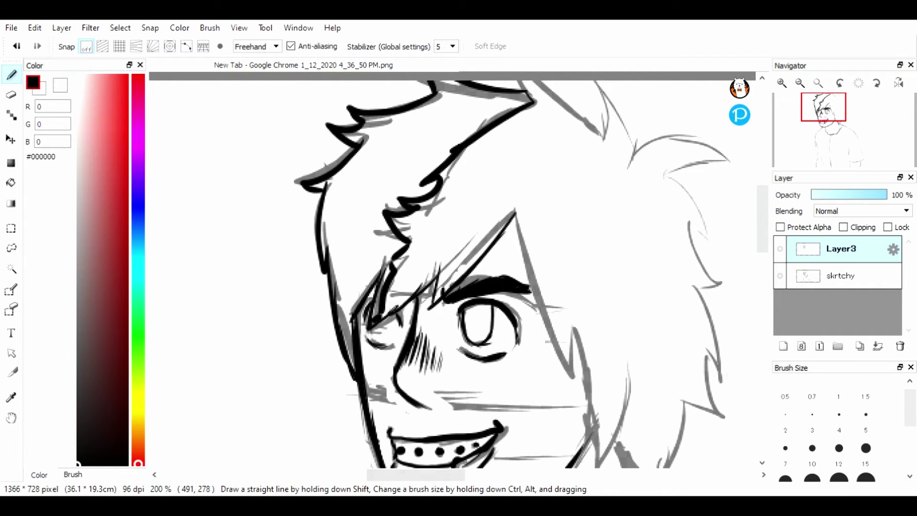
Ink the spikes on top of the head and the right edge of the triangular fringe gap
{"action": "left_click_drag", "start_coordinate": [448, 475], "coordinate": [474, 475]}
{"action": "left_click_drag", "start_coordinate": [762, 222], "coordinate": [762, 212]}
{"action": "mouse_move", "coordinate": [439, 177]}
{"action": "left_mouse_down"}
{"action": "mouse_move", "coordinate": [416, 139]}
{"action": "mouse_move", "coordinate": [389, 123]}
{"action": "left_mouse_up"}
{"action": "left_click_drag", "start_coordinate": [366, 123], "coordinate": [375, 135]}
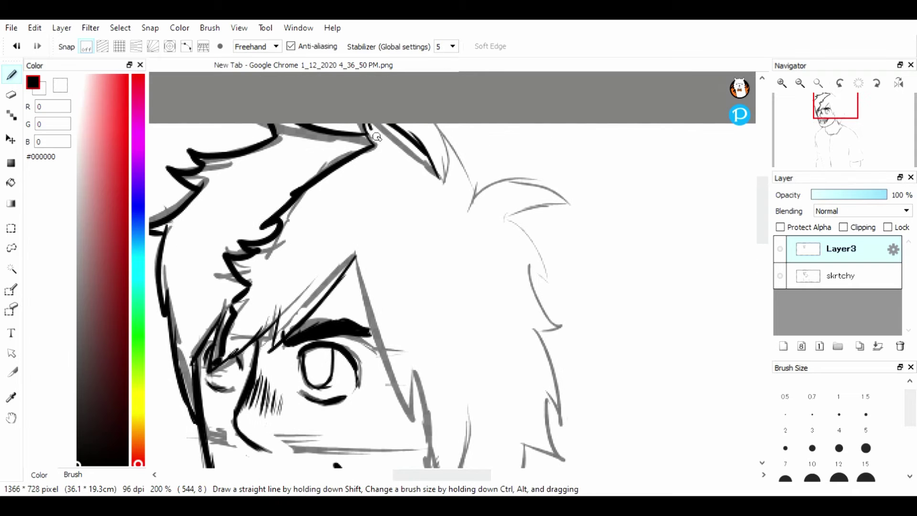
{"action": "mouse_move", "coordinate": [432, 125]}
{"action": "left_mouse_down"}
{"action": "mouse_move", "coordinate": [441, 180]}
{"action": "mouse_move", "coordinate": [477, 197]}
{"action": "left_mouse_up"}
{"action": "left_click_drag", "start_coordinate": [356, 258], "coordinate": [414, 365]}
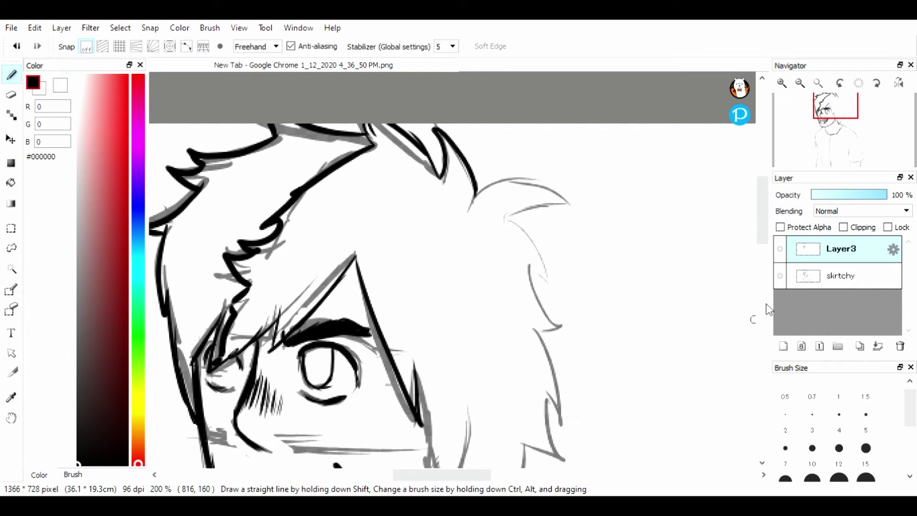
Ink the long side strand beside the jaw and the spiky outline along the back of the hair
{"action": "left_click_drag", "start_coordinate": [762, 229], "coordinate": [762, 242]}
{"action": "mouse_move", "coordinate": [417, 327]}
{"action": "left_mouse_down"}
{"action": "mouse_move", "coordinate": [441, 439]}
{"action": "mouse_move", "coordinate": [473, 340]}
{"action": "left_mouse_up"}
{"action": "left_click_drag", "start_coordinate": [526, 387], "coordinate": [456, 416]}
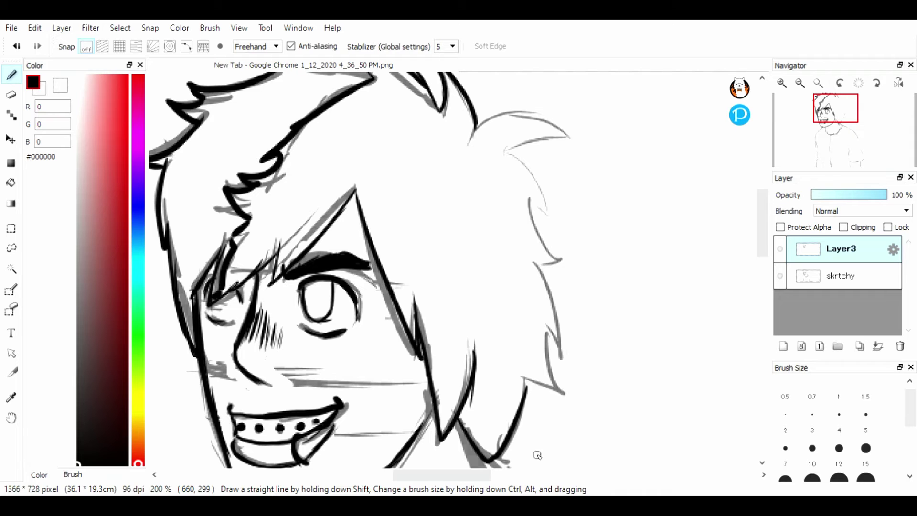
{"action": "left_click_drag", "start_coordinate": [523, 394], "coordinate": [525, 374]}
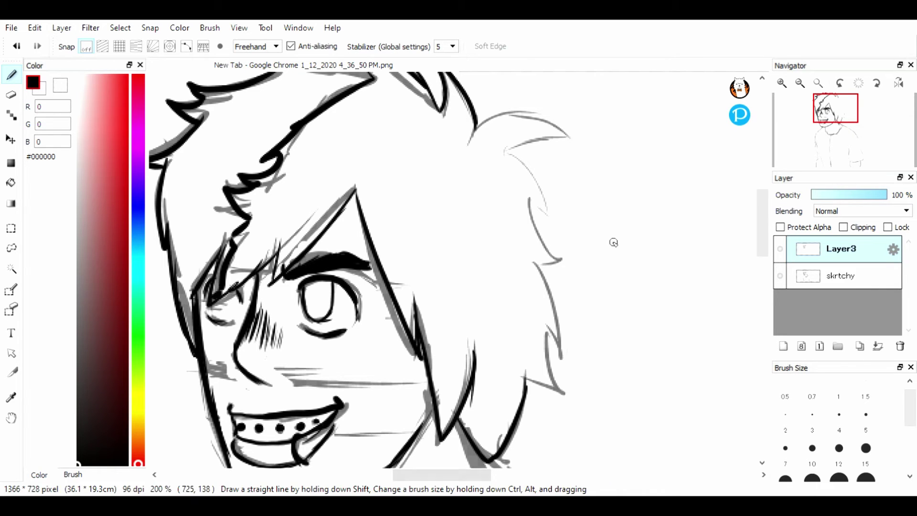
{"action": "mouse_move", "coordinate": [475, 128]}
{"action": "left_mouse_down"}
{"action": "mouse_move", "coordinate": [535, 121]}
{"action": "mouse_move", "coordinate": [573, 396]}
{"action": "left_mouse_up"}
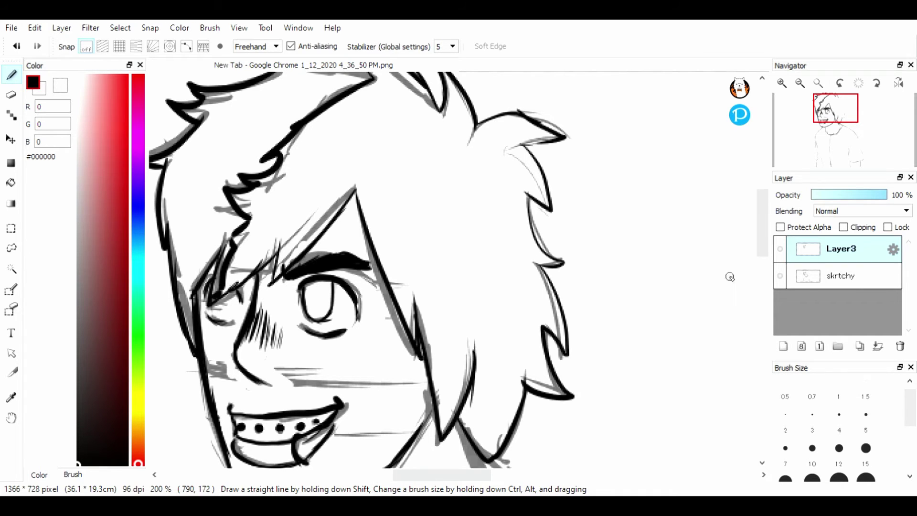
Ink both sides of the neck with shading strokes under the chin, and check the line art with the sketch hidden
{"action": "scroll", "coordinate": [730, 277], "scroll_direction": "down", "scroll_amount": 5}
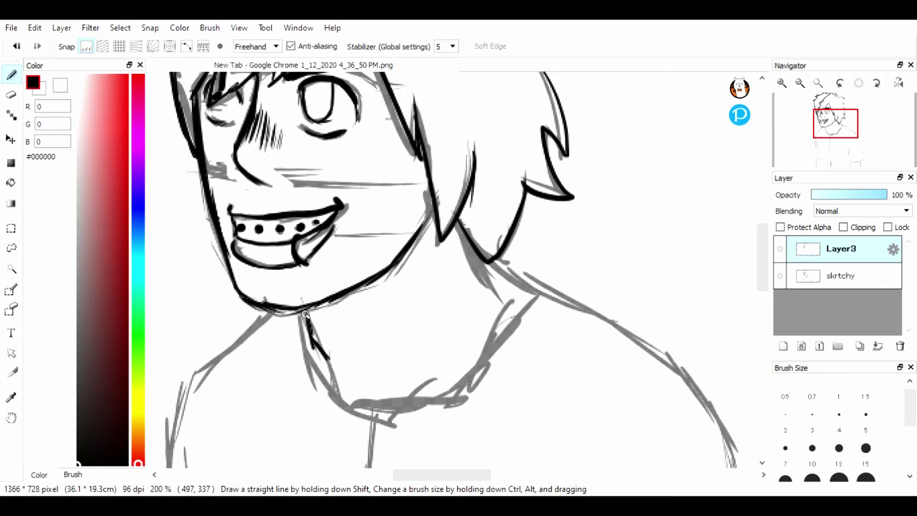
{"action": "key", "text": "ctrl+z"}
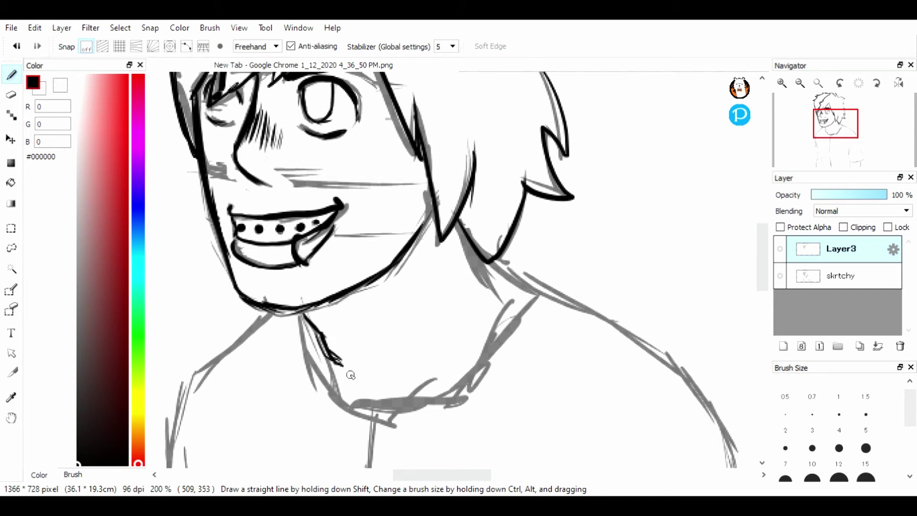
{"action": "left_click_drag", "start_coordinate": [456, 234], "coordinate": [545, 295]}
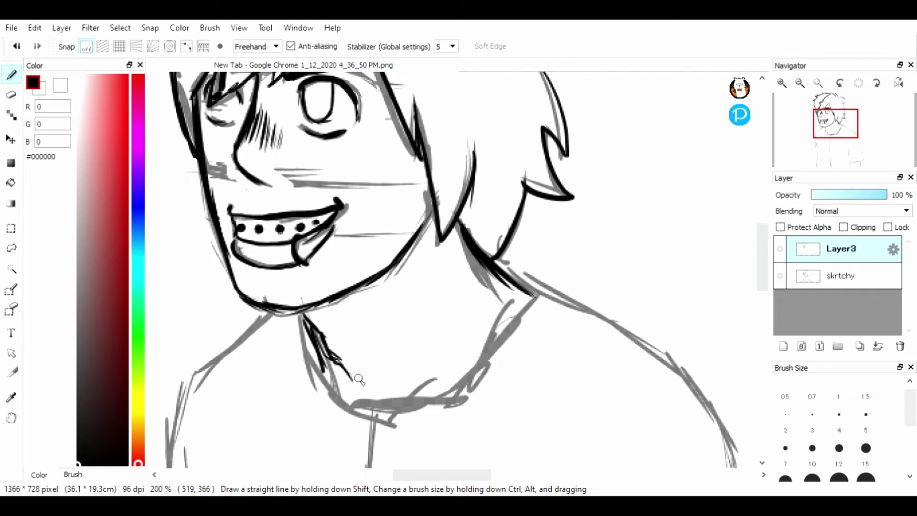
{"action": "left_click", "coordinate": [800, 82]}
{"action": "left_click", "coordinate": [780, 275]}
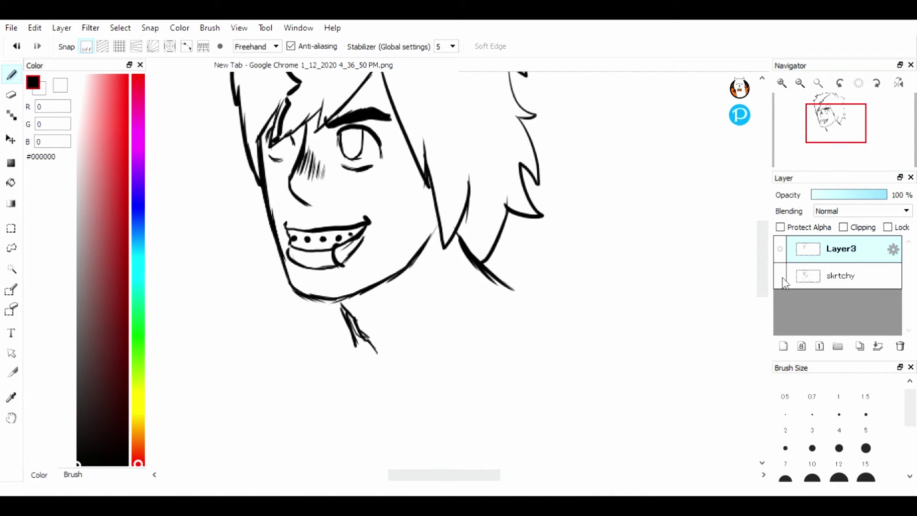
{"action": "scroll", "coordinate": [278, 236], "scroll_direction": "up", "scroll_amount": 4}
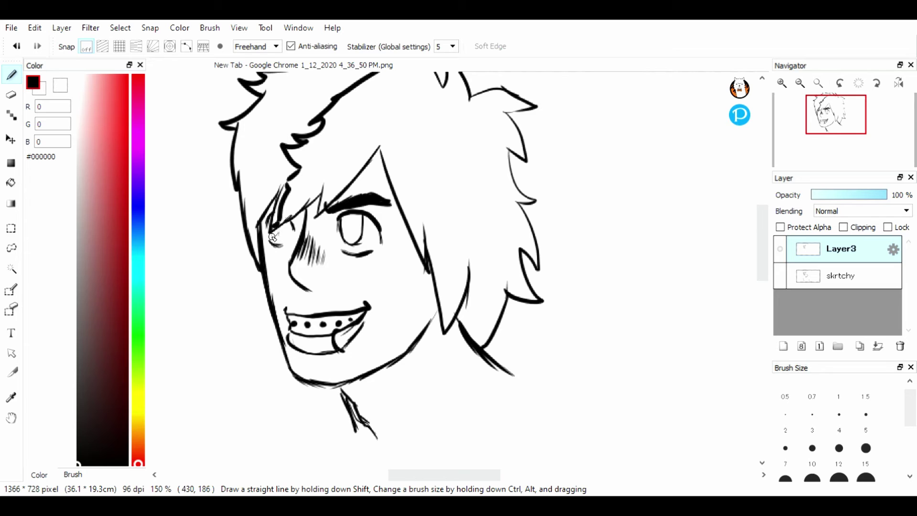
{"action": "left_click", "coordinate": [781, 277]}
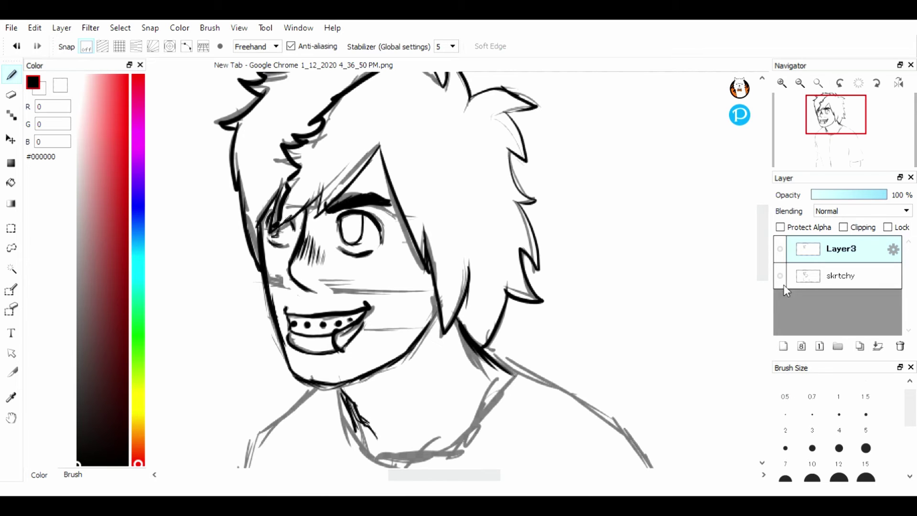
Ink the left shoulder, sleeve, arm and shirt edge, plus the forearm lines below the right sleeve
{"action": "left_click_drag", "start_coordinate": [762, 249], "coordinate": [763, 304]}
{"action": "mouse_move", "coordinate": [256, 138]}
{"action": "left_mouse_down"}
{"action": "mouse_move", "coordinate": [241, 246]}
{"action": "mouse_move", "coordinate": [256, 285]}
{"action": "mouse_move", "coordinate": [247, 258]}
{"action": "left_mouse_up"}
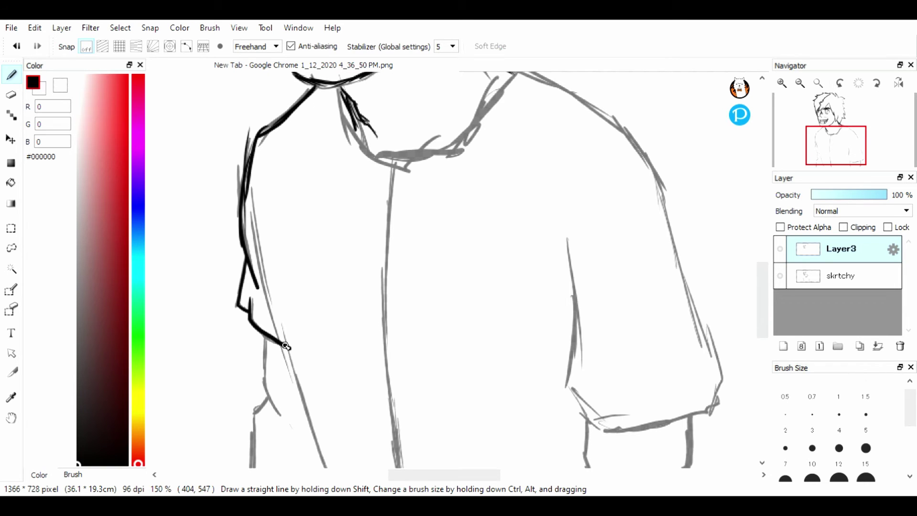
{"action": "left_click_drag", "start_coordinate": [273, 312], "coordinate": [300, 395]}
{"action": "left_click_drag", "start_coordinate": [763, 266], "coordinate": [763, 276]}
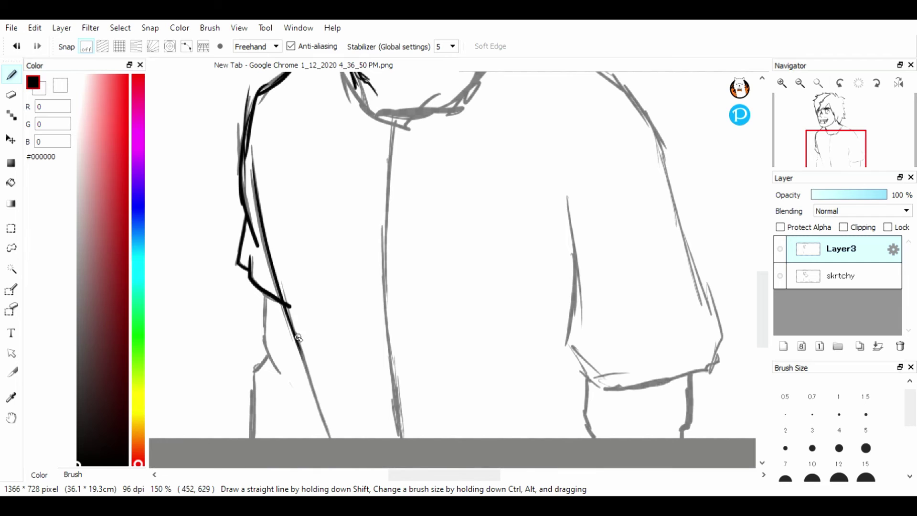
{"action": "mouse_move", "coordinate": [298, 337]}
{"action": "left_mouse_down"}
{"action": "mouse_move", "coordinate": [340, 455]}
{"action": "mouse_move", "coordinate": [282, 294]}
{"action": "mouse_move", "coordinate": [295, 339]}
{"action": "left_mouse_up"}
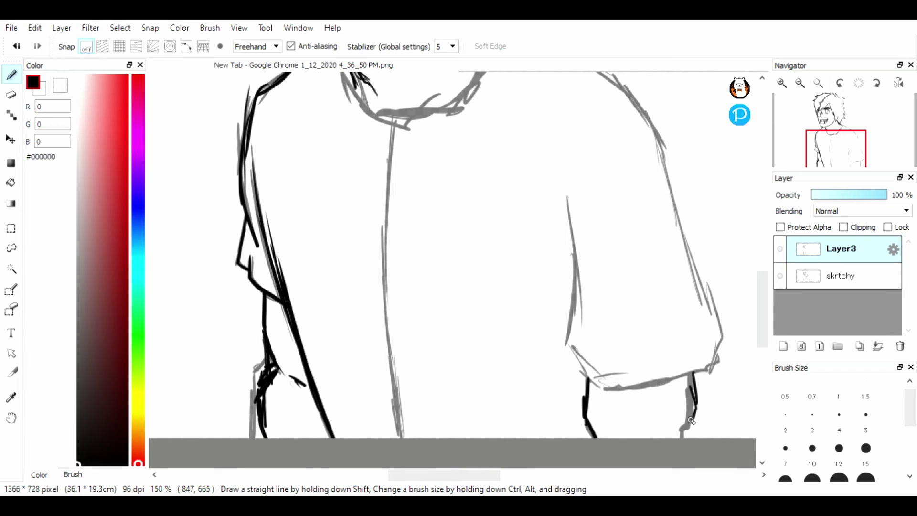
Ink the centre line of the shirt and the inner edge and cuff of the right sleeve
{"action": "mouse_move", "coordinate": [396, 120]}
{"action": "left_mouse_down"}
{"action": "mouse_move", "coordinate": [387, 241]}
{"action": "mouse_move", "coordinate": [405, 439]}
{"action": "left_mouse_up"}
{"action": "mouse_move", "coordinate": [572, 226]}
{"action": "left_mouse_down"}
{"action": "mouse_move", "coordinate": [567, 347]}
{"action": "mouse_move", "coordinate": [629, 391]}
{"action": "left_mouse_up"}
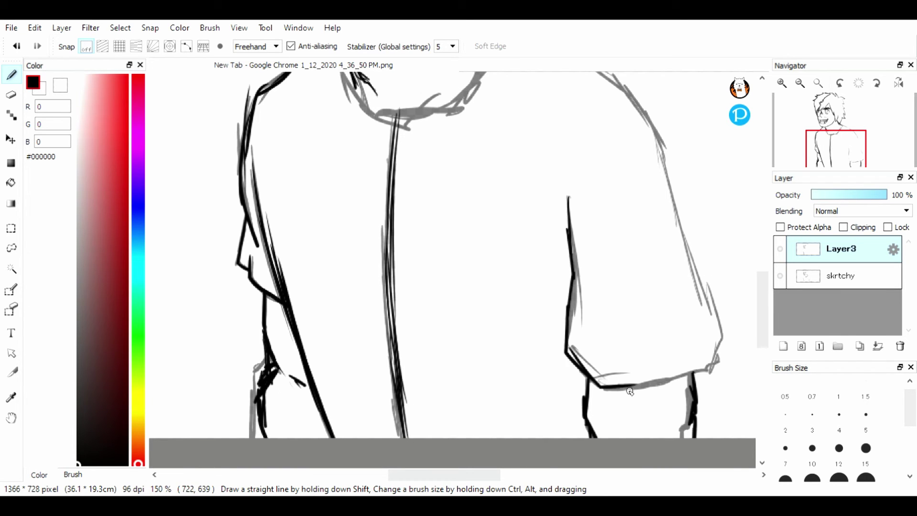
{"action": "scroll", "coordinate": [714, 356], "scroll_direction": "up", "scroll_amount": 3}
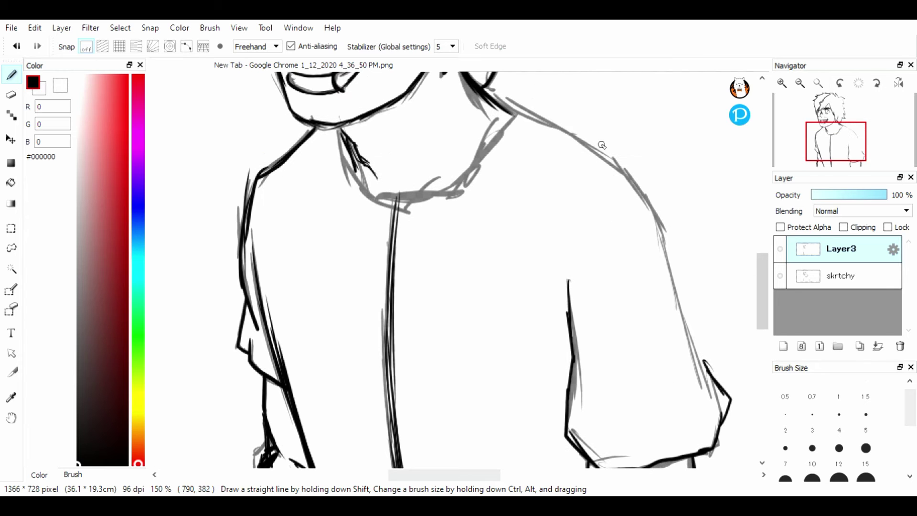
Ink the right shoulder and outer sleeve line, and the curved shirt collar around the neck
{"action": "mouse_move", "coordinate": [511, 113]}
{"action": "left_mouse_down"}
{"action": "mouse_move", "coordinate": [628, 168]}
{"action": "mouse_move", "coordinate": [652, 214]}
{"action": "mouse_move", "coordinate": [692, 364]}
{"action": "left_mouse_up"}
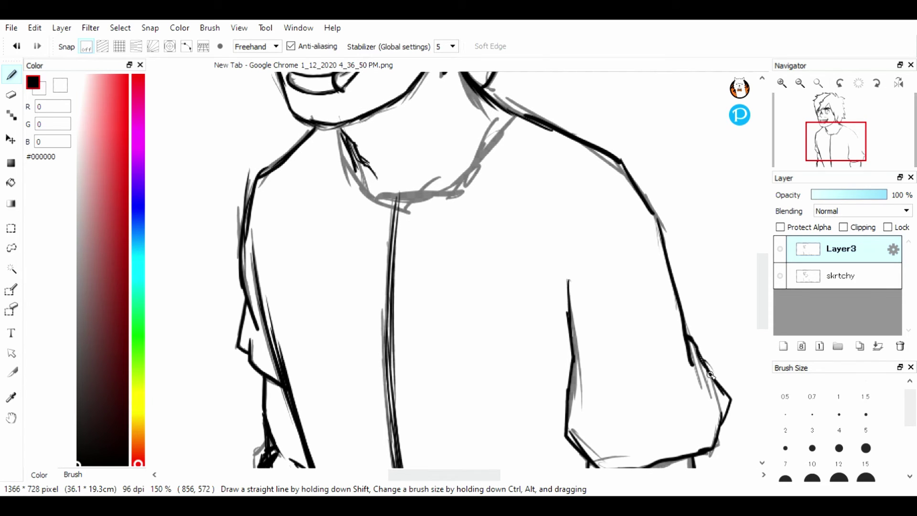
{"action": "mouse_move", "coordinate": [506, 130]}
{"action": "left_mouse_down"}
{"action": "mouse_move", "coordinate": [467, 177]}
{"action": "mouse_move", "coordinate": [423, 194]}
{"action": "left_mouse_up"}
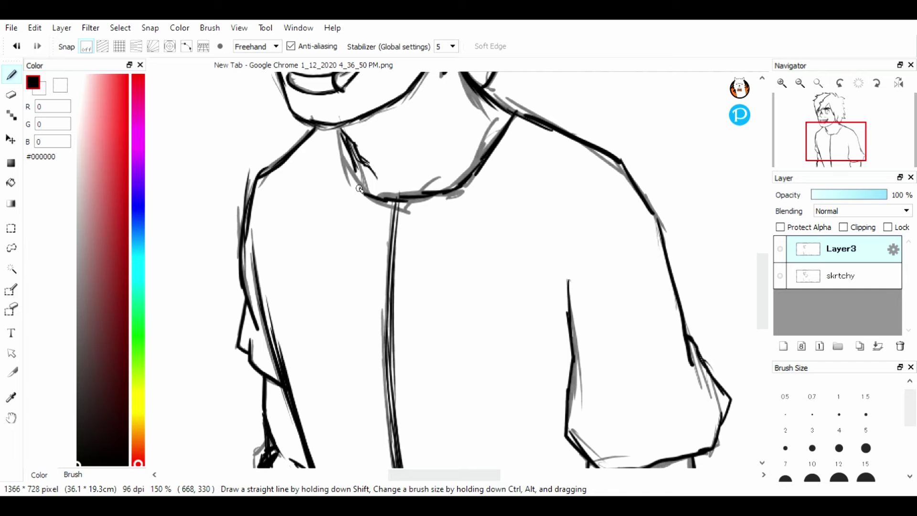
{"action": "left_click_drag", "start_coordinate": [359, 183], "coordinate": [433, 187]}
Review the whole line art with the sketch hidden, and delete the skrtchy layer
{"action": "left_click", "coordinate": [781, 276]}
{"action": "left_click", "coordinate": [800, 83]}
{"action": "left_click", "coordinate": [799, 84]}
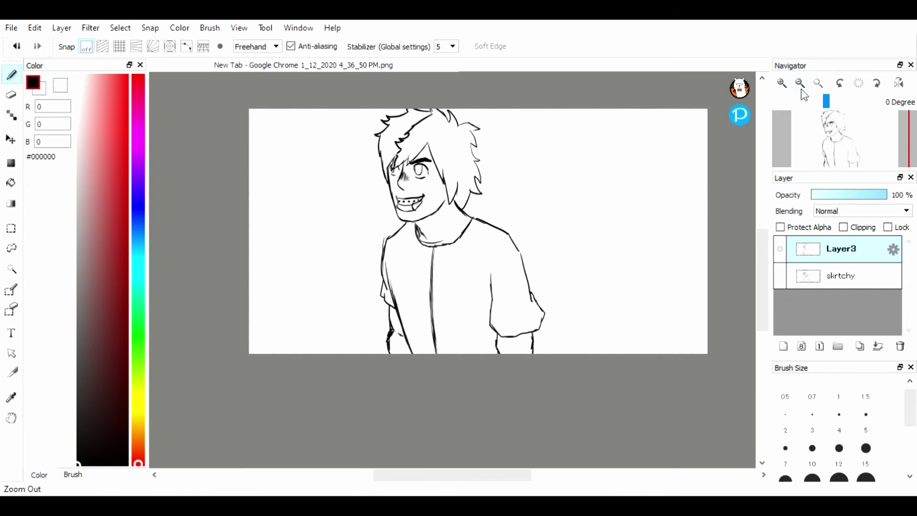
{"action": "left_click", "coordinate": [783, 85]}
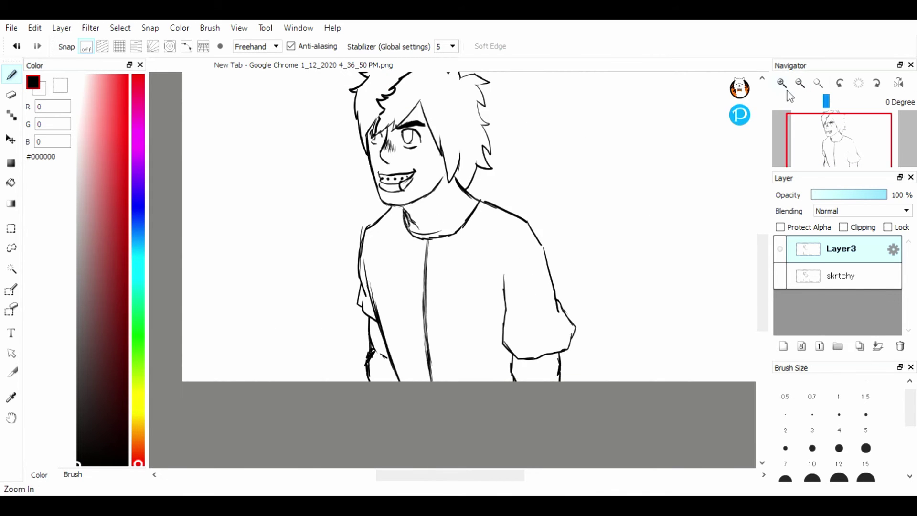
{"action": "left_click_drag", "start_coordinate": [761, 255], "coordinate": [761, 241]}
{"action": "left_click", "coordinate": [852, 277]}
{"action": "left_click", "coordinate": [900, 347]}
Add two new layers for colouring, place them below Layer3, and make Layer5 the active layer
{"action": "left_click", "coordinate": [784, 350]}
{"action": "left_click", "coordinate": [784, 350]}
{"action": "left_click_drag", "start_coordinate": [831, 302], "coordinate": [812, 280]}
{"action": "left_click", "coordinate": [833, 258]}
{"action": "left_click", "coordinate": [801, 273]}
{"action": "left_click", "coordinate": [817, 278]}
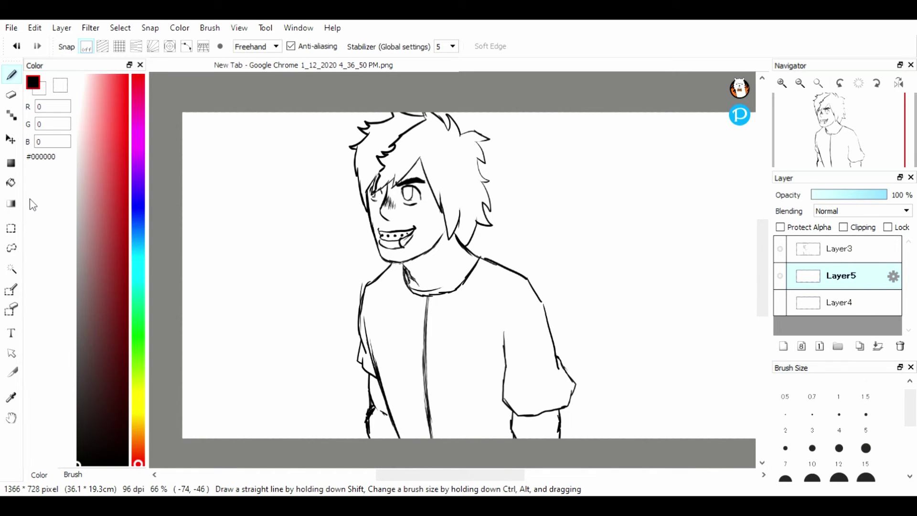
Fill the dark half of the hair on Layer5 with dark grey #2B2B2B using the Bucket tool
{"action": "left_click", "coordinate": [11, 182]}
{"action": "left_click", "coordinate": [393, 158]}
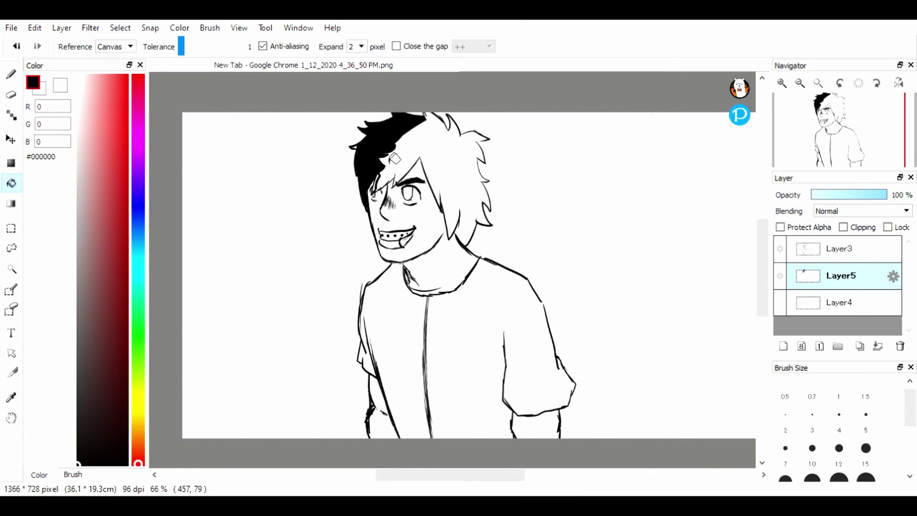
{"action": "key", "text": "ctrl+z"}
{"action": "left_click", "coordinate": [74, 407]}
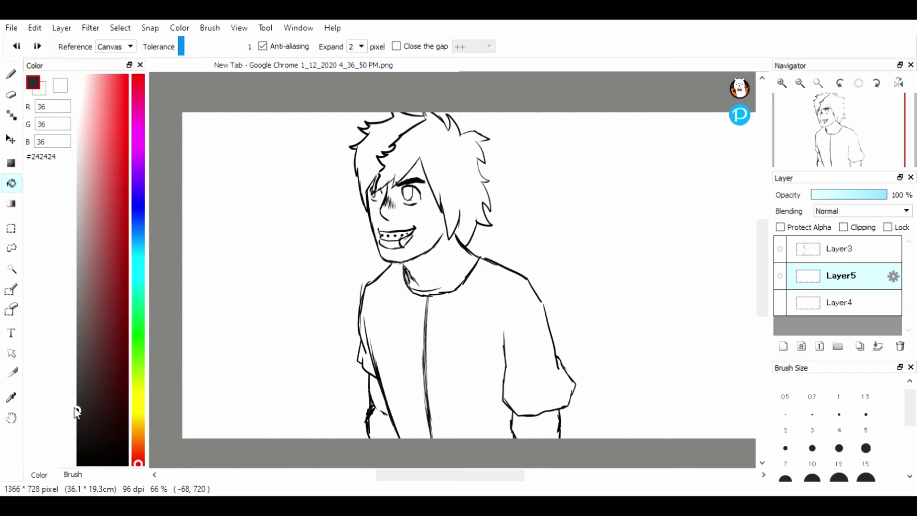
{"action": "left_click", "coordinate": [363, 159]}
Fill the light half of the hair on Layer5 with light grey #DBDBDB
{"action": "left_click", "coordinate": [11, 74]}
{"action": "left_click", "coordinate": [839, 83]}
{"action": "left_click", "coordinate": [781, 83]}
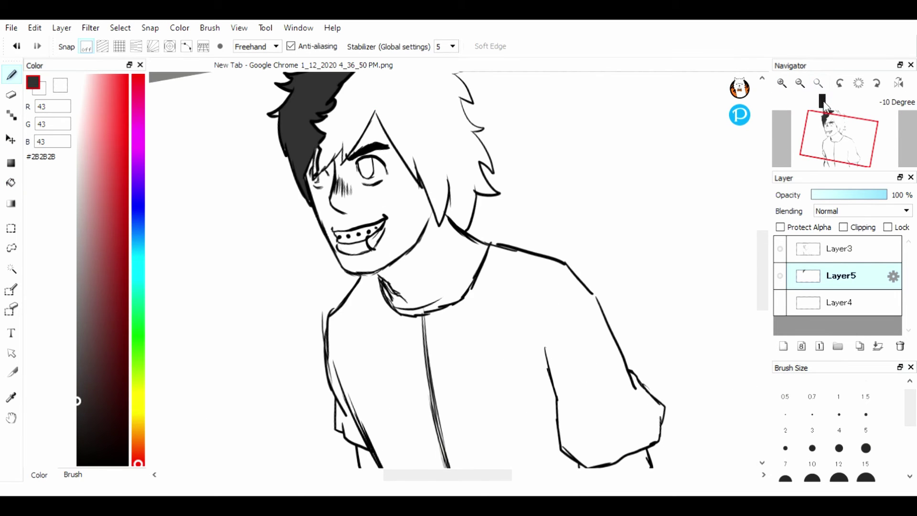
{"action": "left_click", "coordinate": [858, 83]}
{"action": "left_click_drag", "start_coordinate": [765, 234], "coordinate": [776, 211]}
{"action": "left_click", "coordinate": [840, 83]}
{"action": "left_click", "coordinate": [781, 83]}
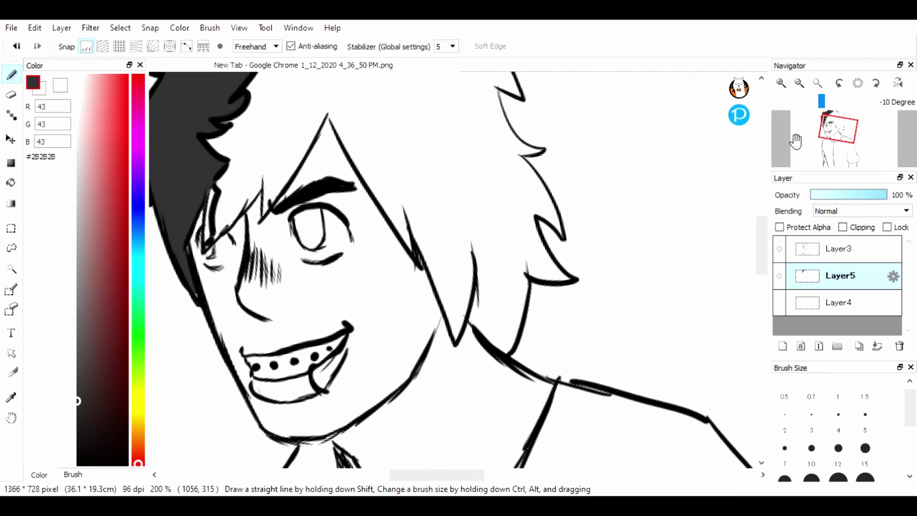
{"action": "left_click", "coordinate": [858, 83]}
{"action": "left_click_drag", "start_coordinate": [481, 476], "coordinate": [461, 486]}
{"action": "left_click_drag", "start_coordinate": [762, 240], "coordinate": [764, 222]}
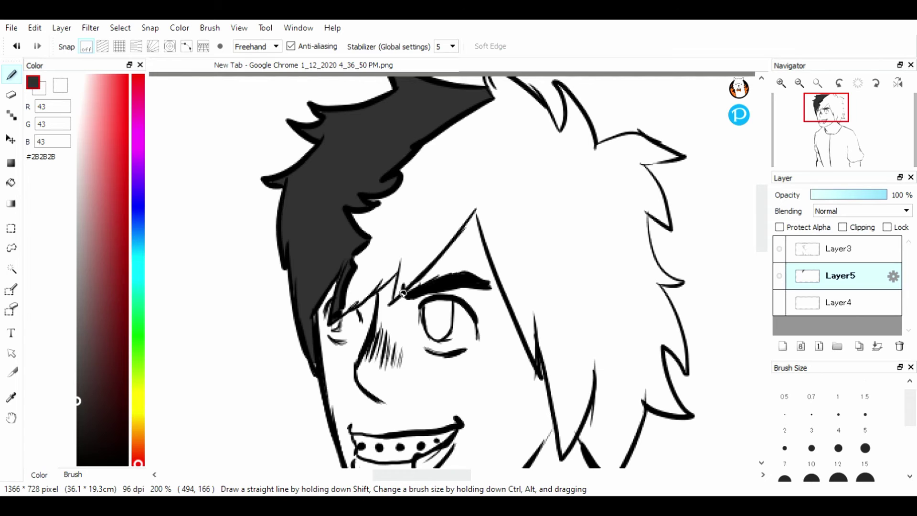
{"action": "left_click", "coordinate": [78, 130]}
{"action": "left_click", "coordinate": [11, 183]}
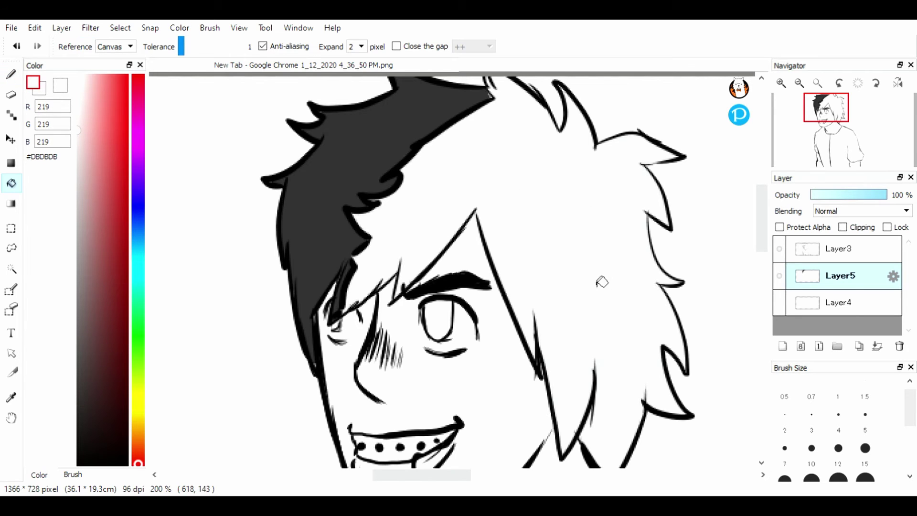
{"action": "left_click", "coordinate": [800, 83]}
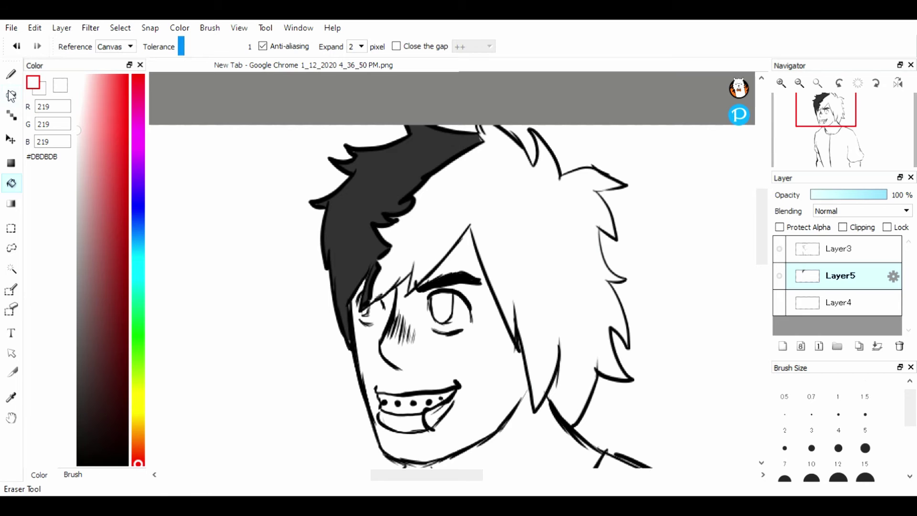
Add a new layer and move it beneath Layer4 as the backdrop
{"action": "left_click", "coordinate": [11, 75]}
{"action": "left_click", "coordinate": [781, 83]}
{"action": "left_click", "coordinate": [799, 83]}
{"action": "left_click", "coordinate": [799, 83]}
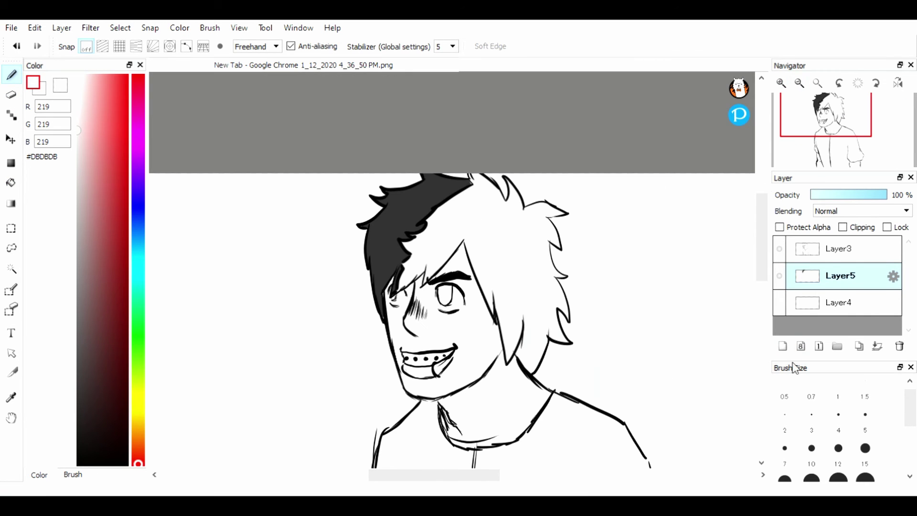
{"action": "left_click", "coordinate": [782, 347]}
{"action": "left_click_drag", "start_coordinate": [830, 281], "coordinate": [852, 326]}
{"action": "left_click", "coordinate": [799, 83]}
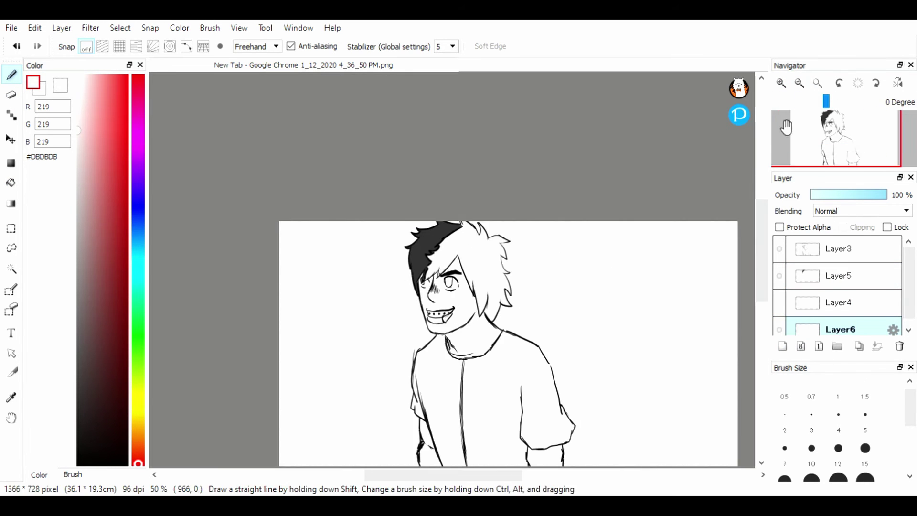
Cover Layer6 with black using a size 1000 brush and lower the layer's opacity to 51%
{"action": "left_click", "coordinate": [78, 463]}
{"action": "scroll", "coordinate": [821, 430], "scroll_direction": "down", "scroll_amount": 5}
{"action": "left_click", "coordinate": [810, 470]}
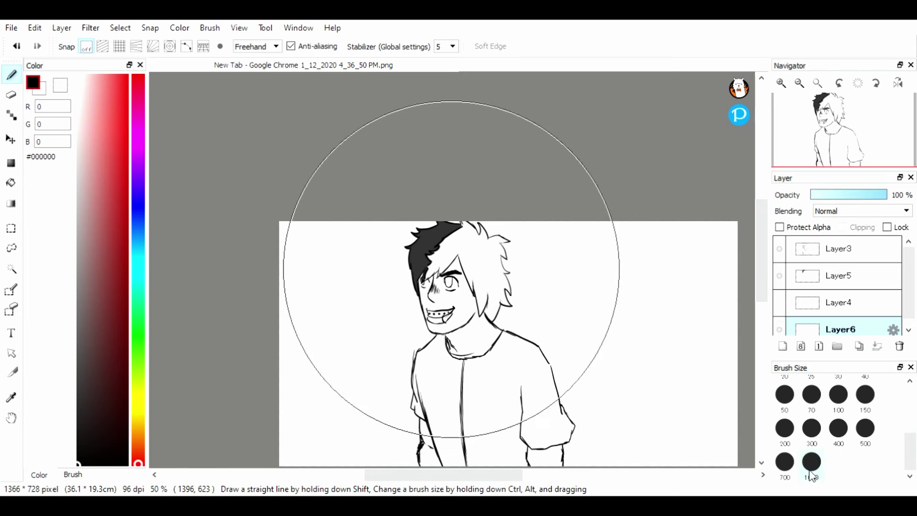
{"action": "mouse_move", "coordinate": [308, 329]}
{"action": "left_mouse_down"}
{"action": "mouse_move", "coordinate": [464, 365]}
{"action": "mouse_move", "coordinate": [683, 256]}
{"action": "left_mouse_up"}
{"action": "left_click_drag", "start_coordinate": [873, 195], "coordinate": [852, 194]}
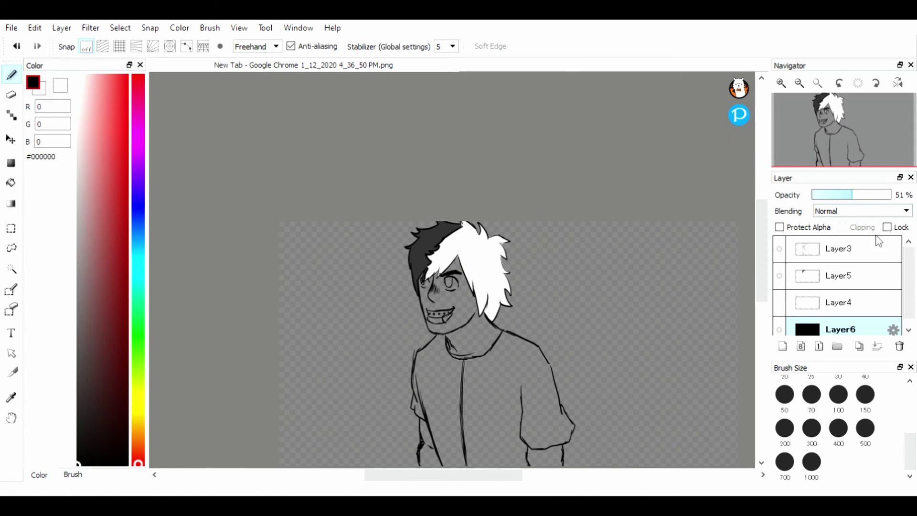
On Layer5, paint both irises cyan #00D1FF with the brush stabilizer set to 0
{"action": "left_click", "coordinate": [840, 276]}
{"action": "scroll", "coordinate": [849, 429], "scroll_direction": "up", "scroll_amount": 5}
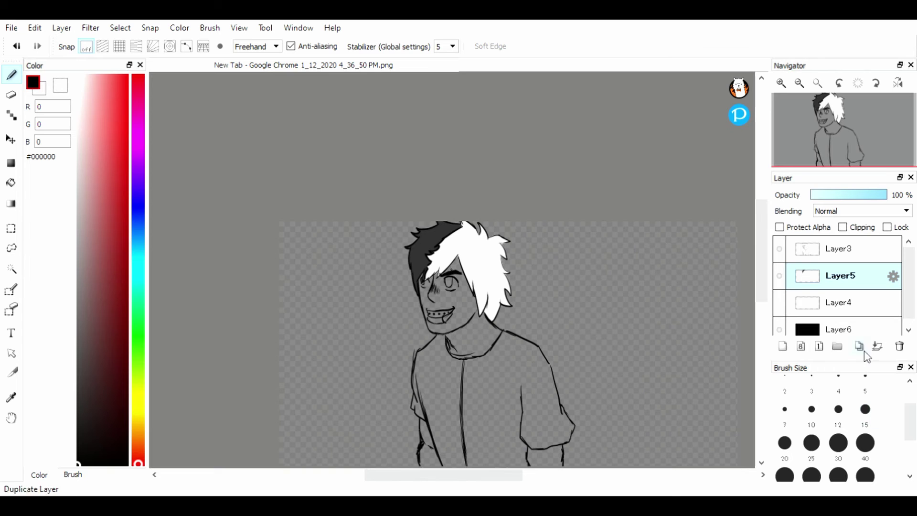
{"action": "left_click", "coordinate": [781, 84]}
{"action": "left_click", "coordinate": [781, 84]}
{"action": "left_click", "coordinate": [781, 84]}
{"action": "left_click", "coordinate": [781, 84]}
{"action": "left_click", "coordinate": [781, 85]}
{"action": "left_click", "coordinate": [781, 84]}
{"action": "left_click_drag", "start_coordinate": [762, 223], "coordinate": [761, 235]}
{"action": "left_click", "coordinate": [138, 258]}
{"action": "left_click", "coordinate": [127, 75]}
{"action": "mouse_move", "coordinate": [423, 202]}
{"action": "left_mouse_down"}
{"action": "mouse_move", "coordinate": [424, 193]}
{"action": "mouse_move", "coordinate": [400, 191]}
{"action": "mouse_move", "coordinate": [406, 241]}
{"action": "mouse_move", "coordinate": [440, 235]}
{"action": "mouse_move", "coordinate": [446, 203]}
{"action": "mouse_move", "coordinate": [411, 182]}
{"action": "mouse_move", "coordinate": [433, 214]}
{"action": "mouse_move", "coordinate": [446, 174]}
{"action": "left_mouse_up"}
{"action": "left_click", "coordinate": [451, 47]}
{"action": "left_click", "coordinate": [444, 56]}
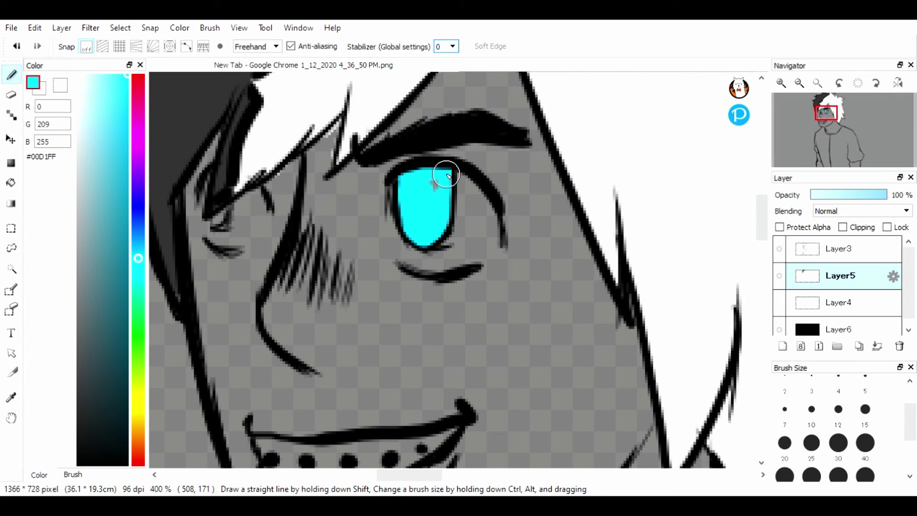
{"action": "mouse_move", "coordinate": [210, 220]}
{"action": "left_mouse_down"}
{"action": "mouse_move", "coordinate": [204, 194]}
{"action": "mouse_move", "coordinate": [213, 217]}
{"action": "left_mouse_up"}
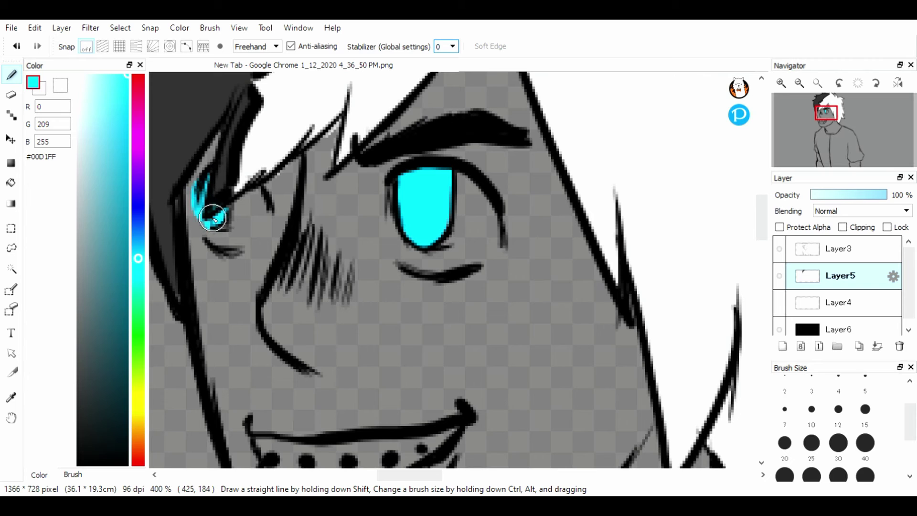
{"action": "key", "text": "ctrl+z"}
Paint the whites of both eyes around the irises in #FFFFFF
{"action": "left_click", "coordinate": [77, 76]}
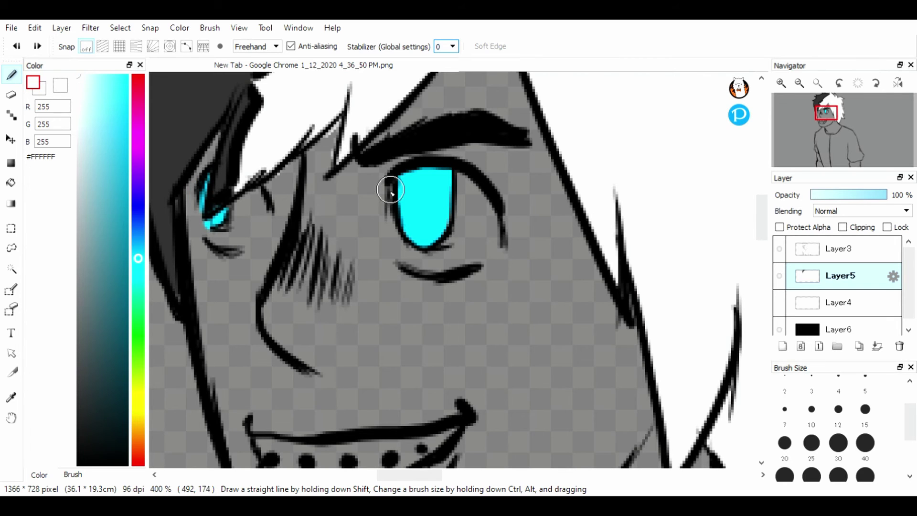
{"action": "mouse_move", "coordinate": [390, 191]}
{"action": "left_mouse_down"}
{"action": "mouse_move", "coordinate": [405, 258]}
{"action": "mouse_move", "coordinate": [421, 248]}
{"action": "mouse_move", "coordinate": [461, 261]}
{"action": "mouse_move", "coordinate": [484, 239]}
{"action": "mouse_move", "coordinate": [487, 205]}
{"action": "mouse_move", "coordinate": [461, 191]}
{"action": "mouse_move", "coordinate": [470, 229]}
{"action": "mouse_move", "coordinate": [430, 256]}
{"action": "left_mouse_up"}
{"action": "mouse_move", "coordinate": [241, 199]}
{"action": "left_mouse_down"}
{"action": "mouse_move", "coordinate": [213, 240]}
{"action": "mouse_move", "coordinate": [241, 210]}
{"action": "mouse_move", "coordinate": [280, 213]}
{"action": "left_mouse_up"}
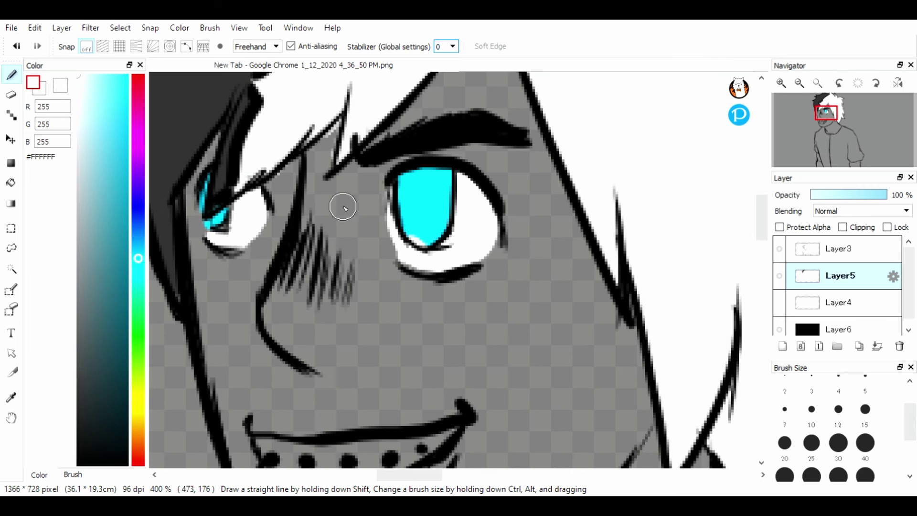
Touch up the larger eye by repainting the iris edge in its sampled cyan and the surrounding area in white
{"action": "left_click", "coordinate": [11, 396]}
{"action": "left_click", "coordinate": [433, 209]}
{"action": "left_click", "coordinate": [11, 75]}
{"action": "mouse_move", "coordinate": [422, 230]}
{"action": "left_mouse_down"}
{"action": "mouse_move", "coordinate": [412, 263]}
{"action": "mouse_move", "coordinate": [404, 261]}
{"action": "left_mouse_up"}
{"action": "left_click", "coordinate": [79, 76]}
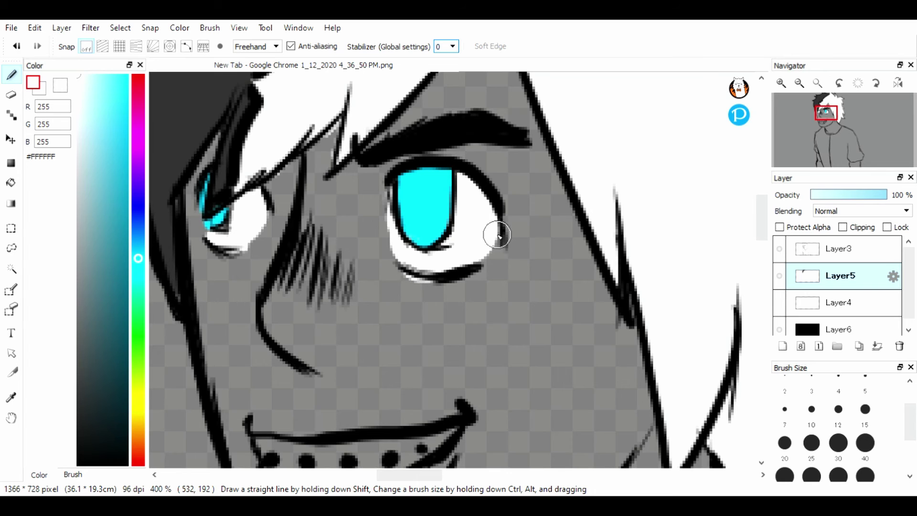
Paint the teeth in the grinning mouth white
{"action": "left_click", "coordinate": [799, 83]}
{"action": "left_click_drag", "start_coordinate": [761, 238], "coordinate": [761, 246]}
{"action": "left_click", "coordinate": [781, 83]}
{"action": "left_click", "coordinate": [781, 82]}
{"action": "left_click", "coordinate": [799, 83]}
{"action": "mouse_move", "coordinate": [262, 269]}
{"action": "left_mouse_down"}
{"action": "mouse_move", "coordinate": [368, 279]}
{"action": "mouse_move", "coordinate": [282, 268]}
{"action": "mouse_move", "coordinate": [279, 293]}
{"action": "mouse_move", "coordinate": [335, 282]}
{"action": "mouse_move", "coordinate": [364, 290]}
{"action": "mouse_move", "coordinate": [428, 264]}
{"action": "mouse_move", "coordinate": [395, 278]}
{"action": "mouse_move", "coordinate": [363, 267]}
{"action": "left_mouse_up"}
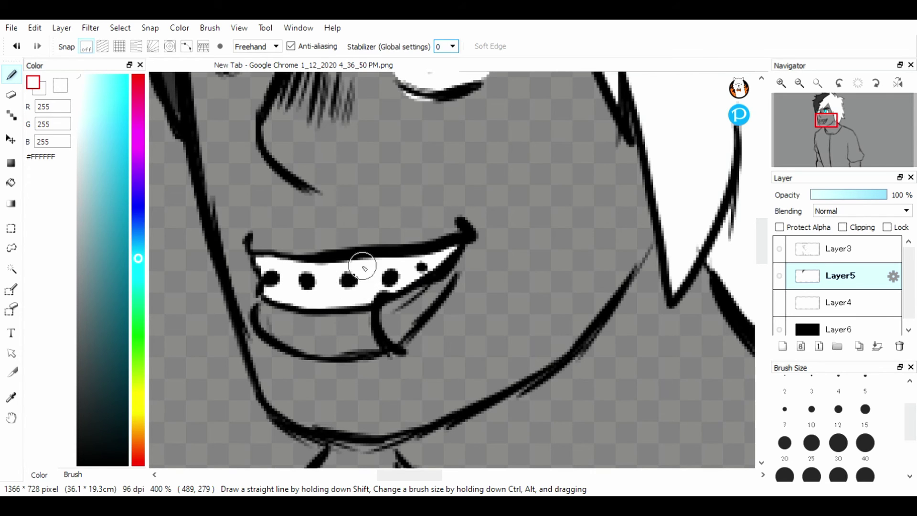
Try skin tones #EAC260 and #F0D8A0 in a test swatch beside the head
{"action": "left_click", "coordinate": [799, 85]}
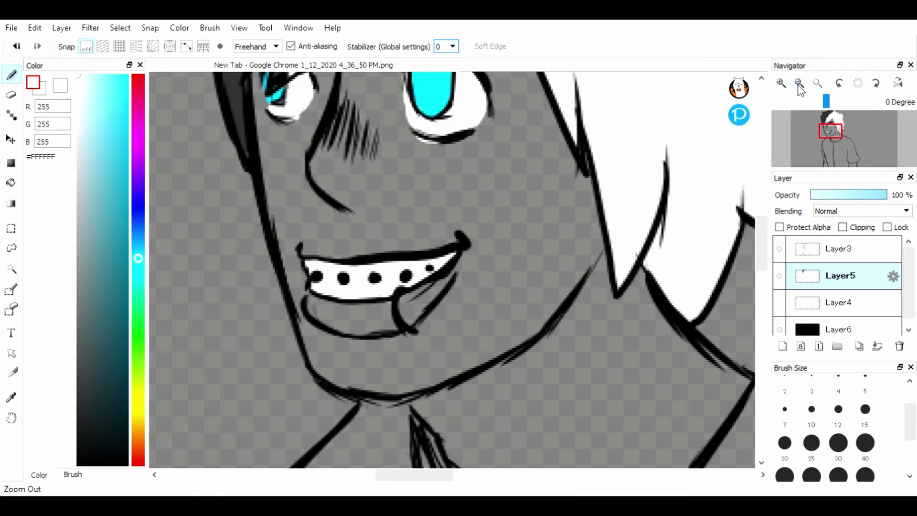
{"action": "left_click", "coordinate": [799, 85]}
{"action": "left_click", "coordinate": [799, 85]}
{"action": "left_click", "coordinate": [799, 85]}
{"action": "left_click", "coordinate": [799, 85]}
{"action": "left_click_drag", "start_coordinate": [908, 278], "coordinate": [901, 275]}
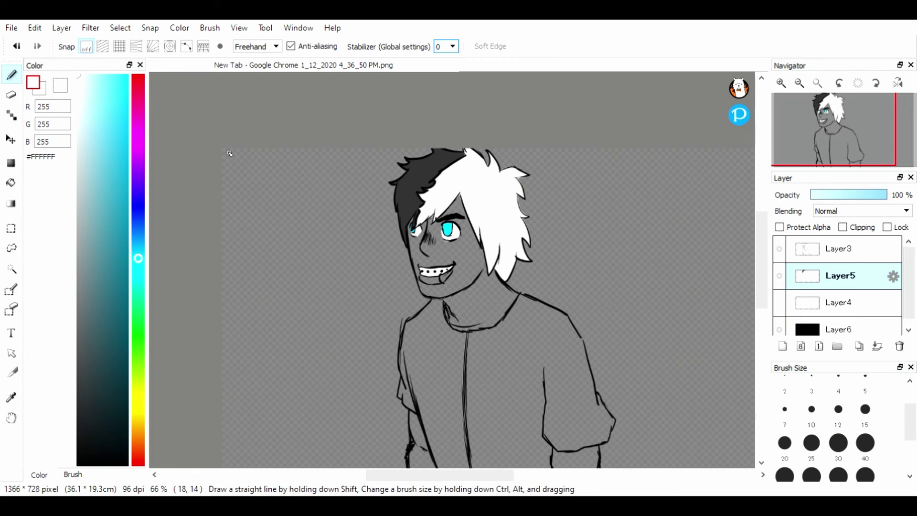
{"action": "left_click", "coordinate": [781, 83]}
{"action": "left_click", "coordinate": [782, 85]}
{"action": "mouse_move", "coordinate": [143, 190]}
{"action": "left_mouse_down"}
{"action": "mouse_move", "coordinate": [138, 433]}
{"action": "mouse_move", "coordinate": [138, 420]}
{"action": "left_mouse_up"}
{"action": "left_click", "coordinate": [107, 106]}
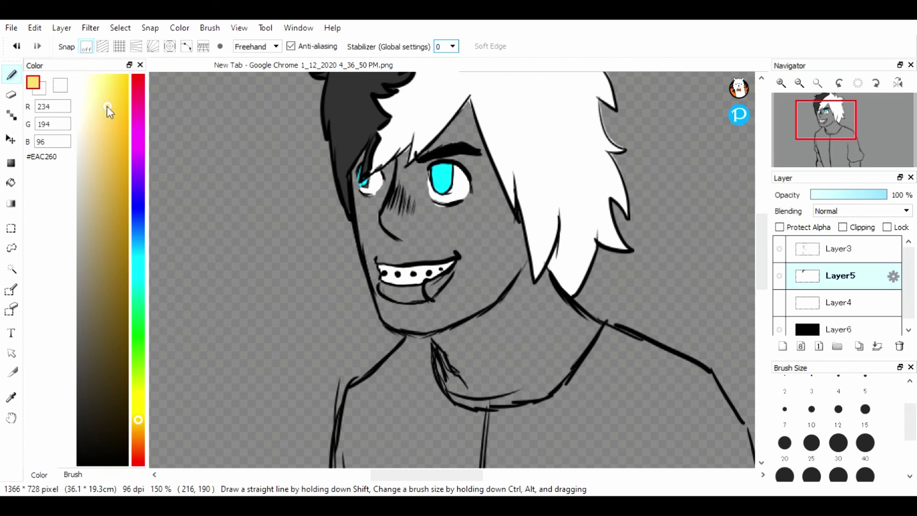
{"action": "left_click_drag", "start_coordinate": [251, 171], "coordinate": [217, 253]}
{"action": "left_click", "coordinate": [94, 97]}
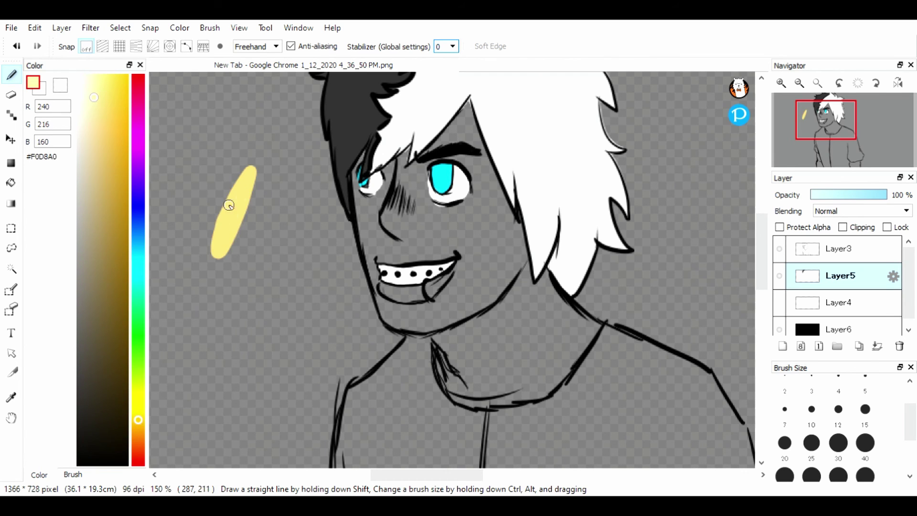
{"action": "mouse_move", "coordinate": [229, 205]}
{"action": "left_mouse_down"}
{"action": "mouse_move", "coordinate": [244, 204]}
{"action": "mouse_move", "coordinate": [251, 170]}
{"action": "left_mouse_up"}
Fill the face with skin tone #F0D8A0 and brush over the gaps around the nose shading and mouth
{"action": "left_click", "coordinate": [425, 234]}
{"action": "left_click_drag", "start_coordinate": [411, 220], "coordinate": [418, 251]}
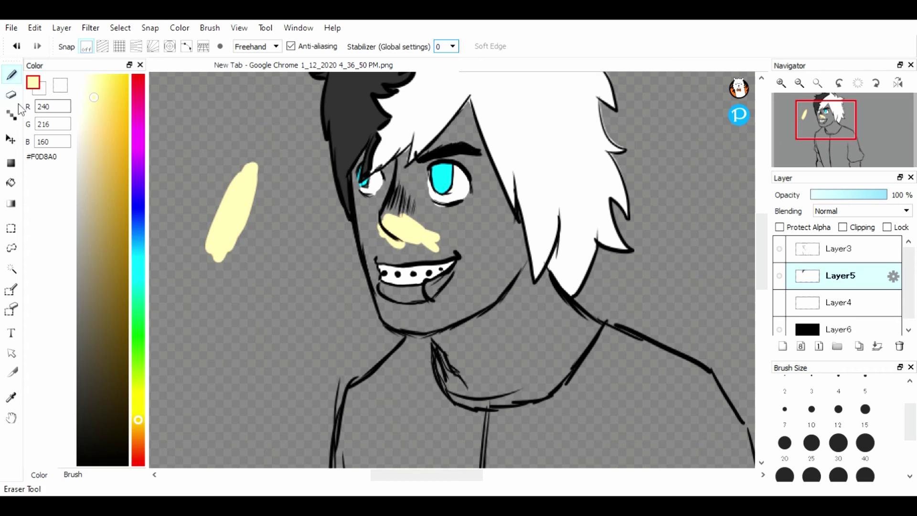
{"action": "left_click", "coordinate": [11, 183]}
{"action": "left_click", "coordinate": [478, 256]}
{"action": "key", "text": "b"}
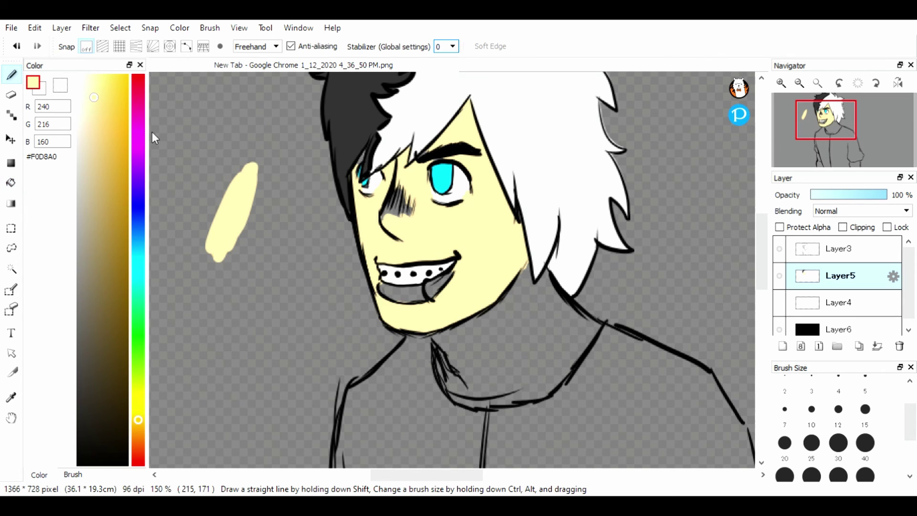
{"action": "left_click_drag", "start_coordinate": [407, 205], "coordinate": [381, 218]}
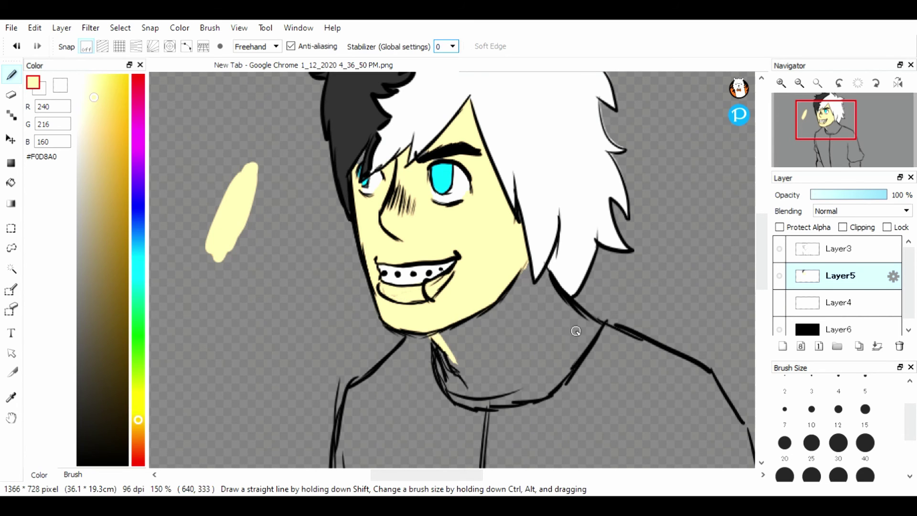
Colour the neck down to the shirt collar in skin tone #F0D8A0
{"action": "left_click_drag", "start_coordinate": [435, 355], "coordinate": [449, 380]}
{"action": "key", "text": "g"}
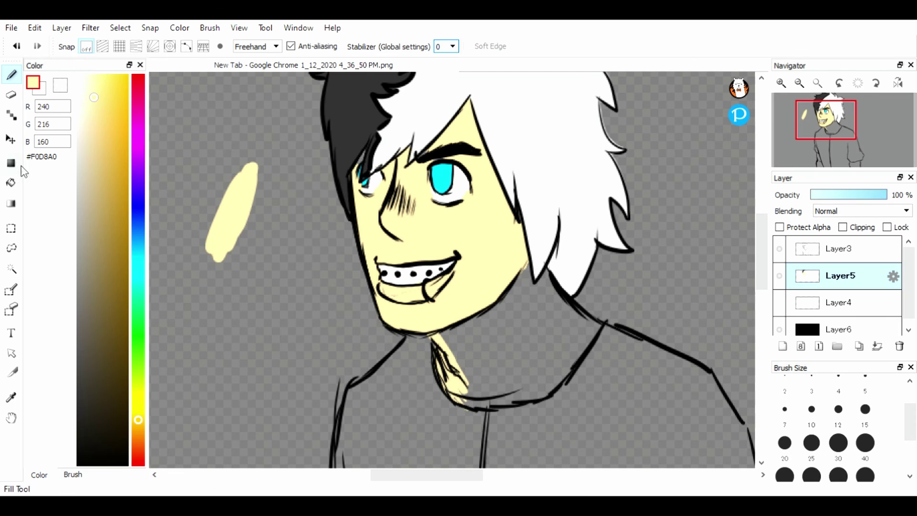
{"action": "left_click", "coordinate": [454, 391]}
{"action": "key", "text": "b"}
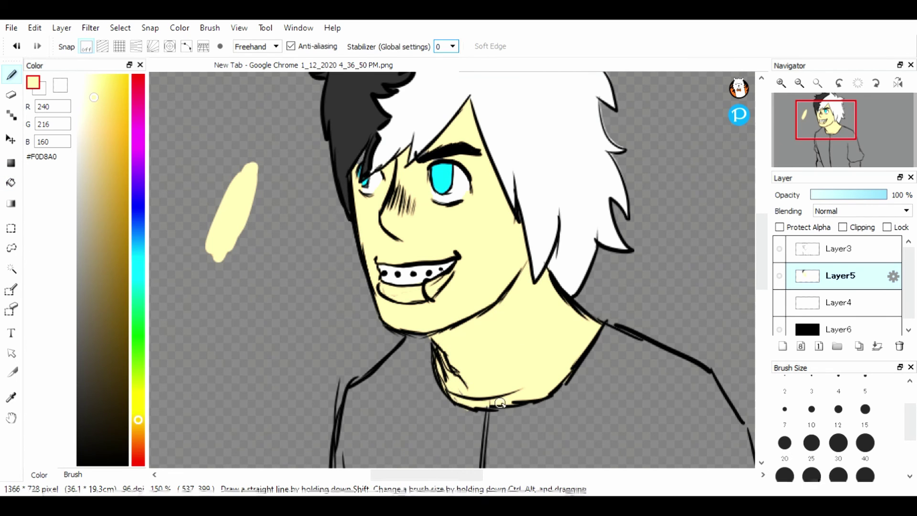
Colour both forearms below the sleeves in skin tone #F0D8A0
{"action": "scroll", "coordinate": [766, 281], "scroll_direction": "down", "scroll_amount": 1}
{"action": "left_click_drag", "start_coordinate": [762, 281], "coordinate": [760, 328]}
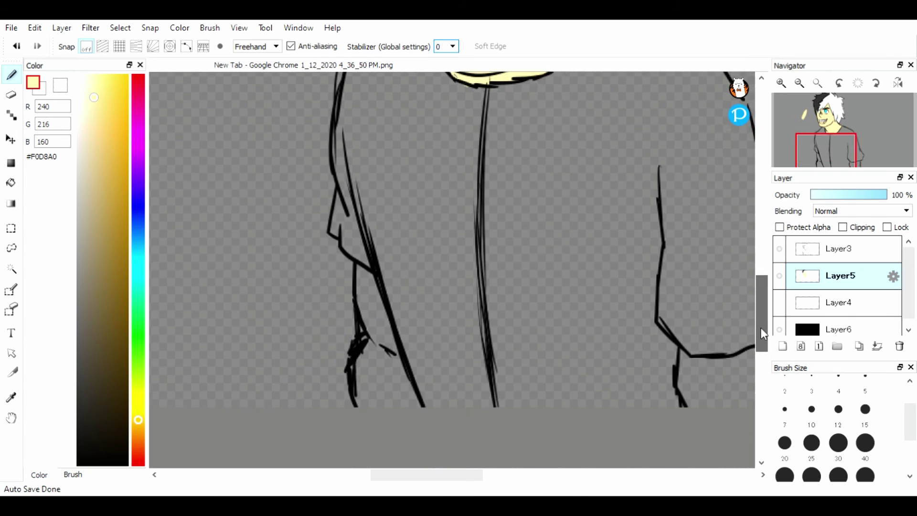
{"action": "left_click_drag", "start_coordinate": [243, 284], "coordinate": [261, 351]}
{"action": "key", "text": "g"}
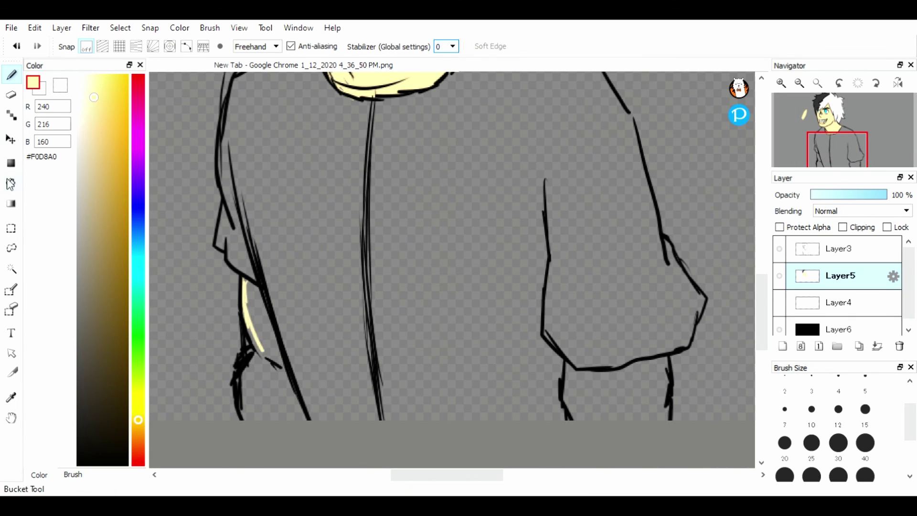
{"action": "left_click", "coordinate": [288, 415]}
{"action": "left_click", "coordinate": [635, 401]}
{"action": "key", "text": "b"}
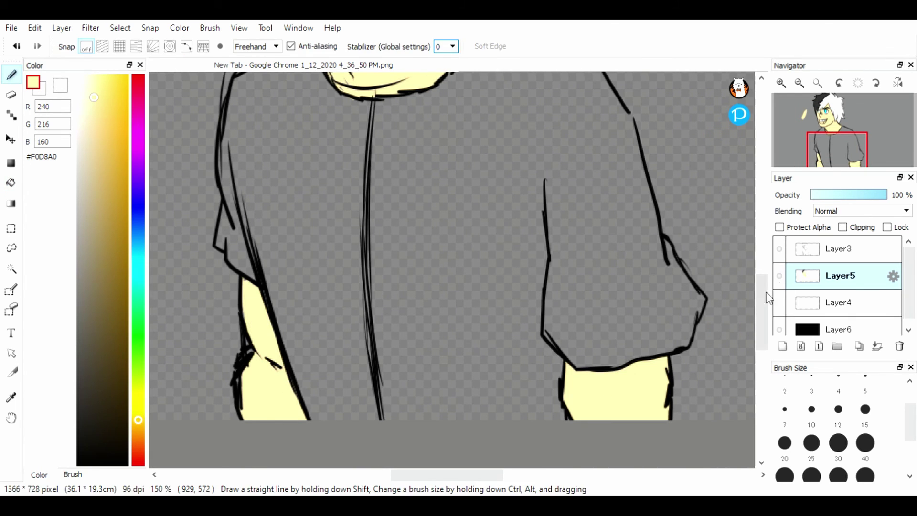
Try peach and pink tones in a swatch beside the face and choose #F0B0A0 for the mouth
{"action": "left_click_drag", "start_coordinate": [761, 289], "coordinate": [760, 229]}
{"action": "left_click", "coordinate": [138, 429]}
{"action": "left_click", "coordinate": [137, 435]}
{"action": "left_click_drag", "start_coordinate": [173, 270], "coordinate": [177, 324]}
{"action": "left_click", "coordinate": [138, 442]}
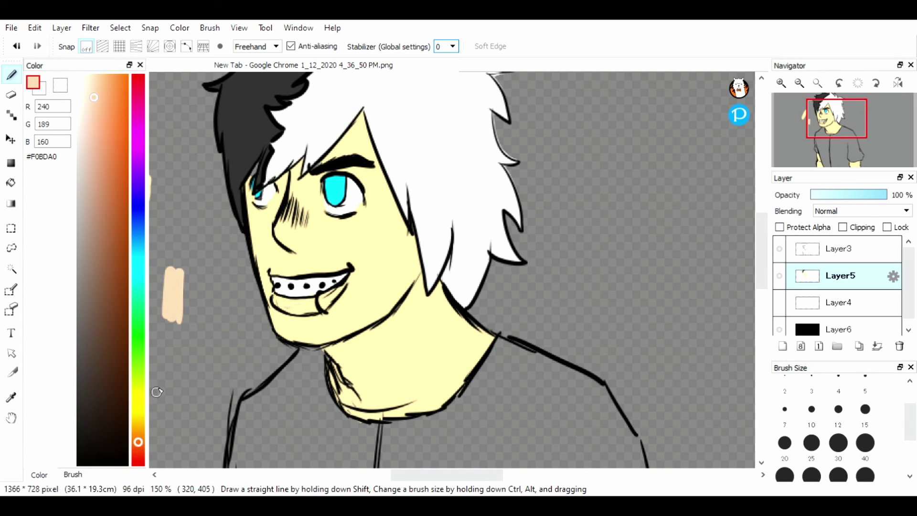
{"action": "left_click", "coordinate": [138, 446]}
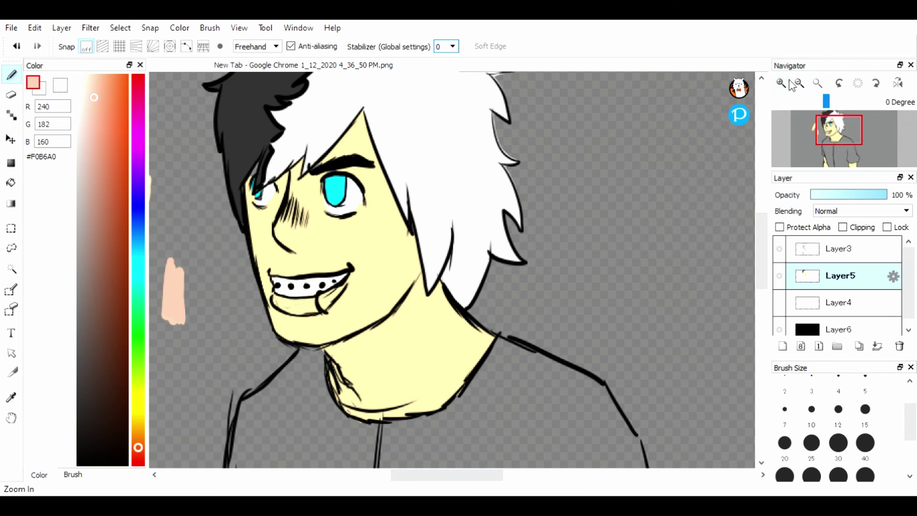
{"action": "left_click", "coordinate": [138, 452]}
Paint the area below the teeth, including the mouth corner, in pink #F0B0A0
{"action": "left_click", "coordinate": [781, 83]}
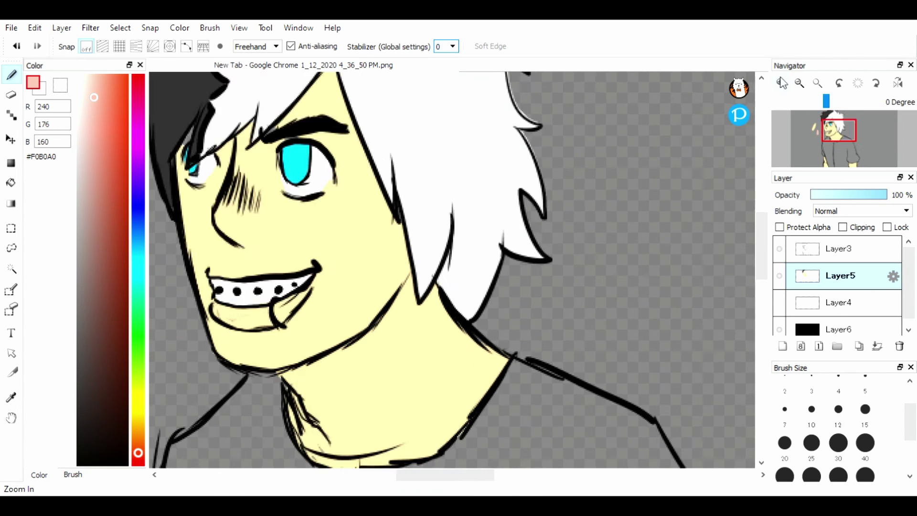
{"action": "left_click", "coordinate": [781, 83]}
{"action": "left_click_drag", "start_coordinate": [423, 475], "coordinate": [393, 481]}
{"action": "mouse_move", "coordinate": [309, 336]}
{"action": "left_mouse_down"}
{"action": "mouse_move", "coordinate": [346, 336]}
{"action": "mouse_move", "coordinate": [300, 329]}
{"action": "mouse_move", "coordinate": [296, 339]}
{"action": "mouse_move", "coordinate": [318, 351]}
{"action": "mouse_move", "coordinate": [397, 329]}
{"action": "mouse_move", "coordinate": [417, 307]}
{"action": "mouse_move", "coordinate": [381, 320]}
{"action": "mouse_move", "coordinate": [399, 331]}
{"action": "left_mouse_up"}
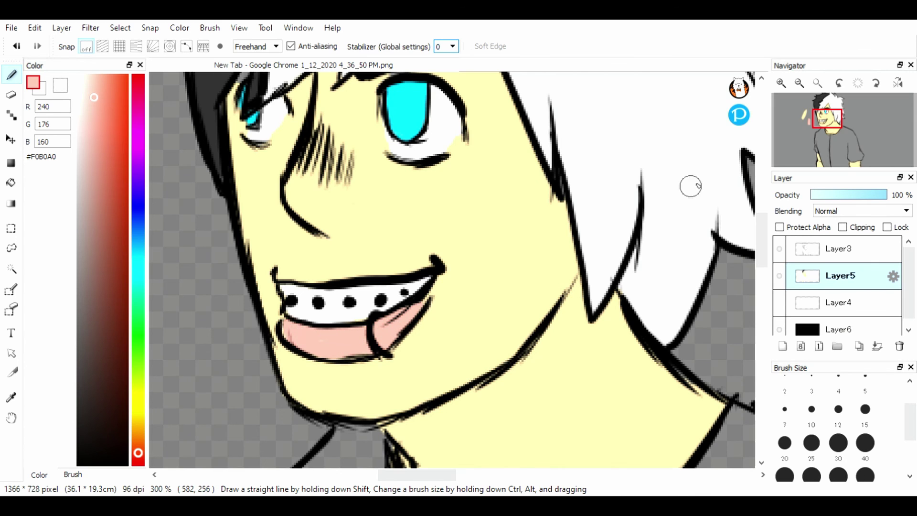
Erase the yellow and pink test colour swatches beside the face
{"action": "left_click", "coordinate": [799, 83]}
{"action": "left_click", "coordinate": [799, 84]}
{"action": "left_click", "coordinate": [799, 84]}
{"action": "left_click", "coordinate": [799, 83]}
{"action": "left_click", "coordinate": [11, 95]}
{"action": "left_click_drag", "start_coordinate": [355, 229], "coordinate": [337, 285]}
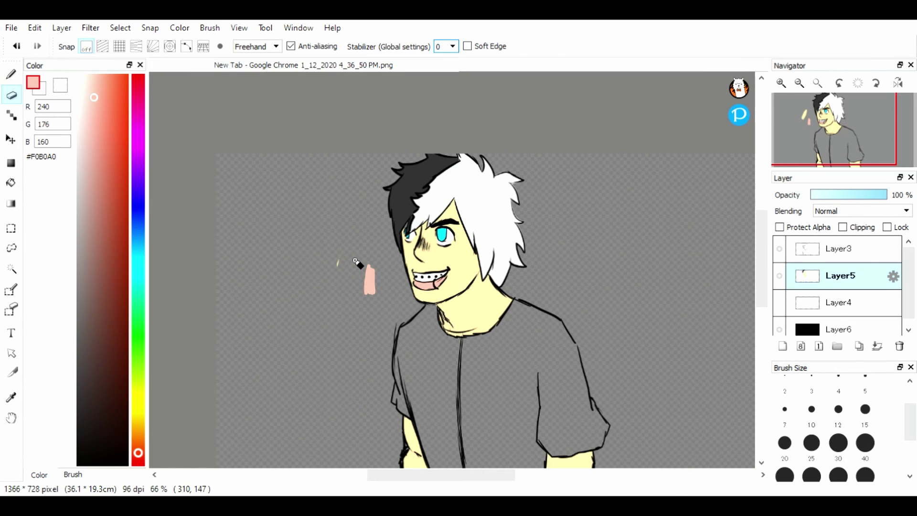
{"action": "left_click", "coordinate": [798, 82]}
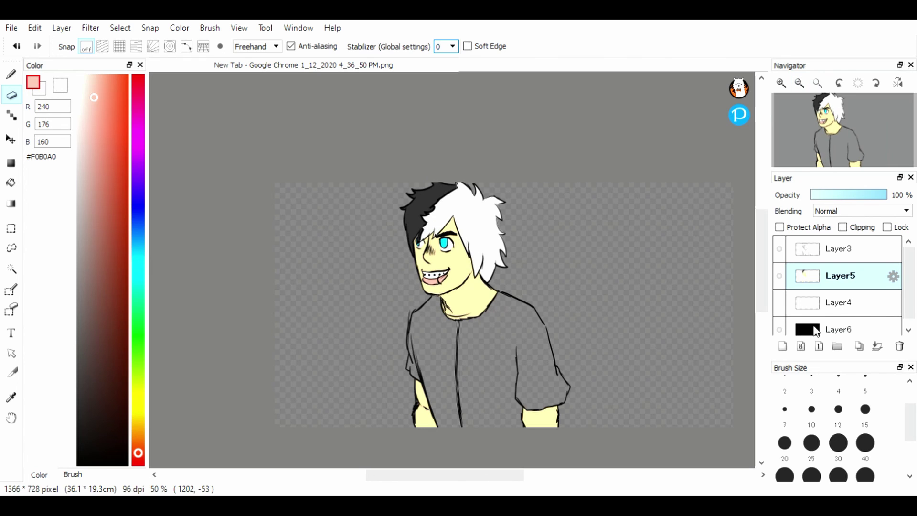
Set the opacity of the dark backdrop Layer6 to 57% and sample dark grey #2B2B2B as the brush colour
{"action": "left_click", "coordinate": [840, 329]}
{"action": "left_click_drag", "start_coordinate": [893, 196], "coordinate": [857, 196]}
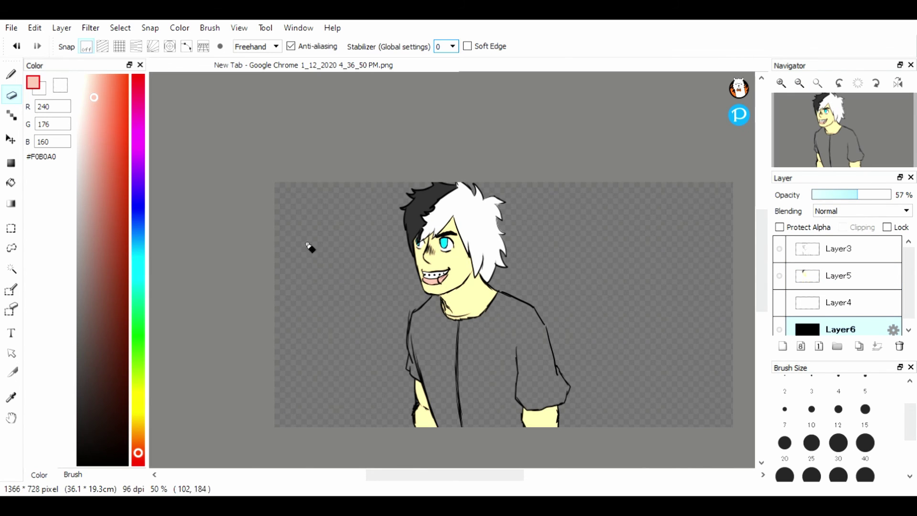
{"action": "left_click", "coordinate": [12, 396]}
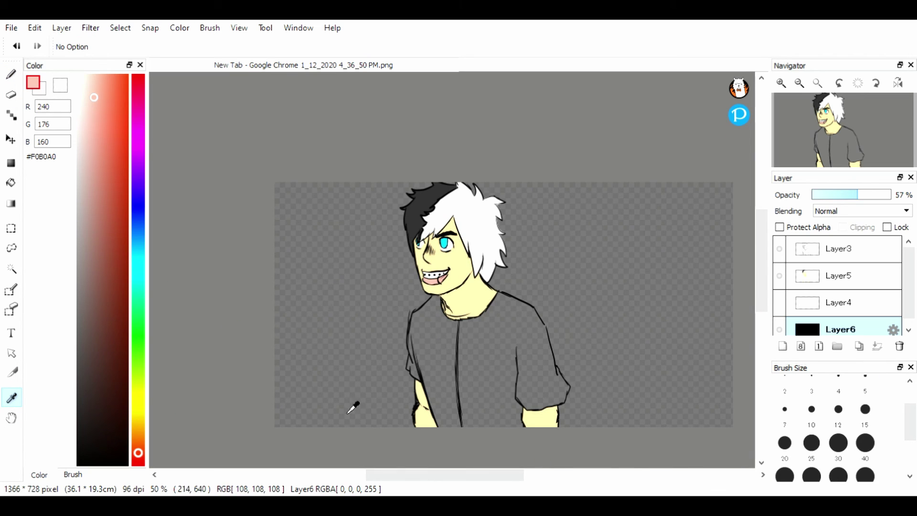
{"action": "left_click", "coordinate": [327, 351]}
{"action": "left_click", "coordinate": [11, 74]}
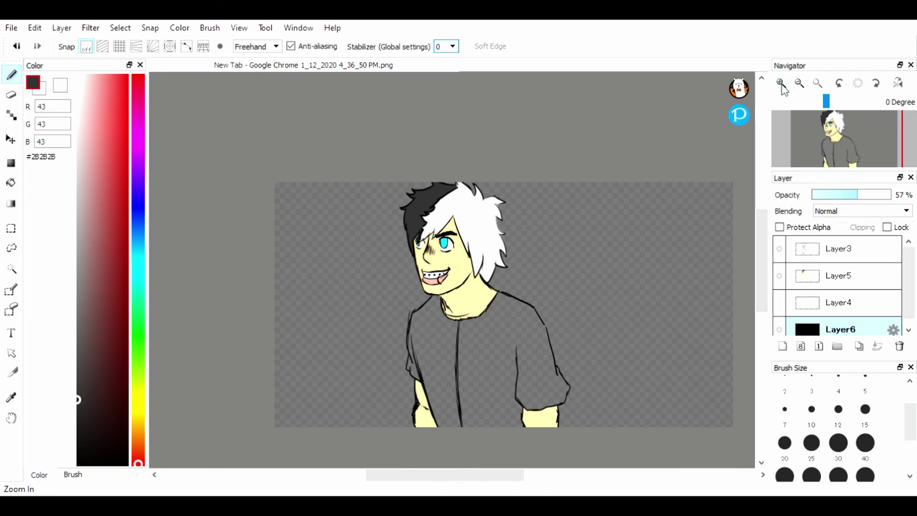
Reduce Layer6's opacity to 33% and close the gap in the right-hand sleeve outline with #2B2B2B on Layer5
{"action": "left_click", "coordinate": [781, 84]}
{"action": "left_click", "coordinate": [781, 84]}
{"action": "left_click_drag", "start_coordinate": [407, 472], "coordinate": [453, 470]}
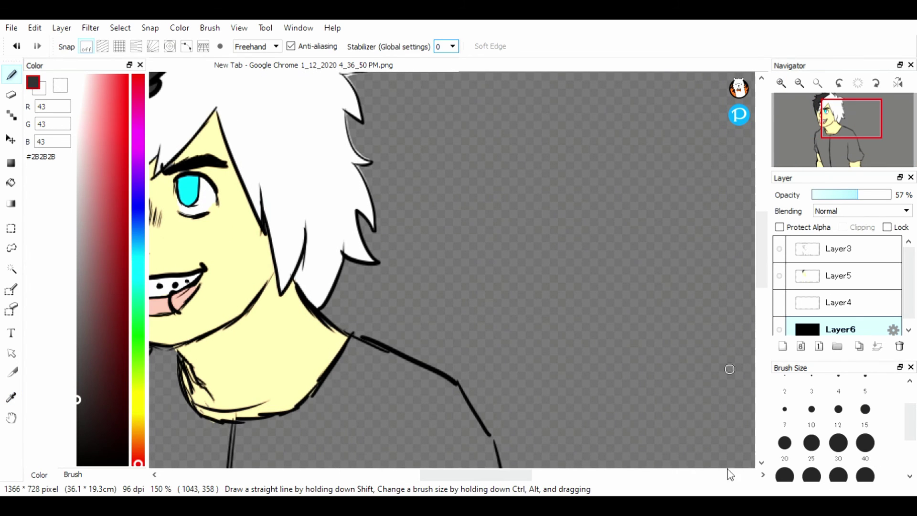
{"action": "left_click_drag", "start_coordinate": [763, 261], "coordinate": [770, 311]}
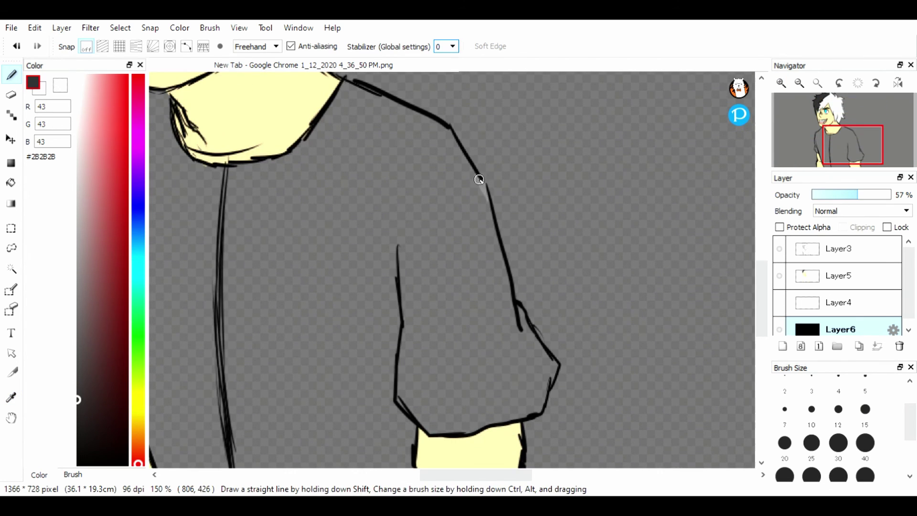
{"action": "left_click_drag", "start_coordinate": [857, 195], "coordinate": [828, 196]}
{"action": "left_click", "coordinate": [829, 275]}
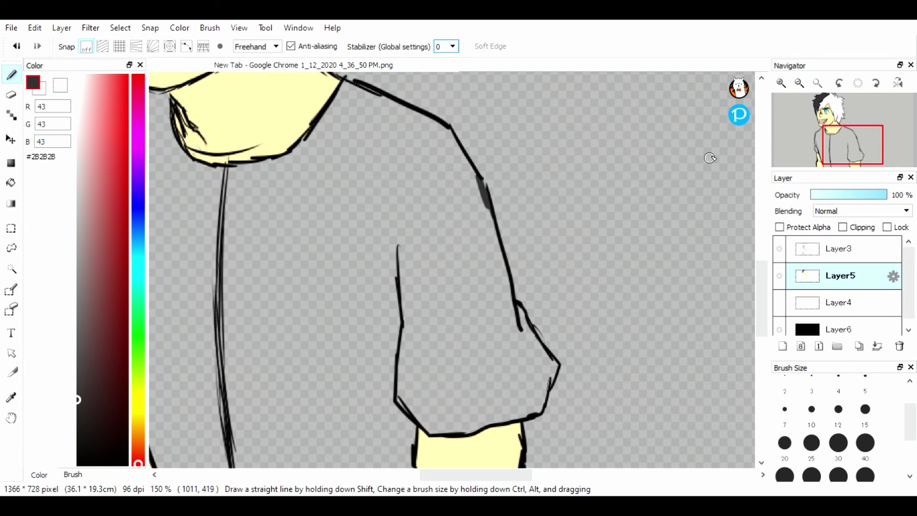
Fill the right-hand half of the shirt, including its sleeve, with dark grey #2B2B2B on Layer5
{"action": "left_click", "coordinate": [799, 83]}
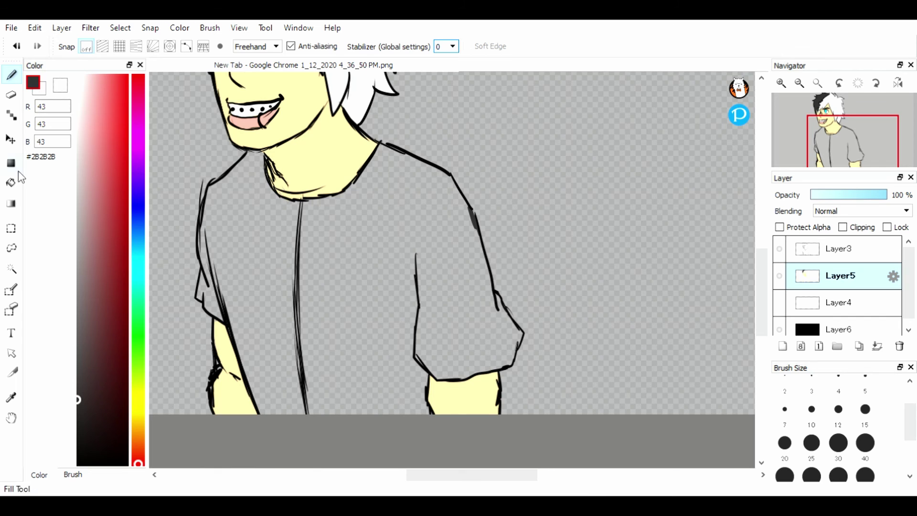
{"action": "left_click", "coordinate": [11, 183]}
{"action": "left_click", "coordinate": [364, 266]}
{"action": "left_click", "coordinate": [11, 75]}
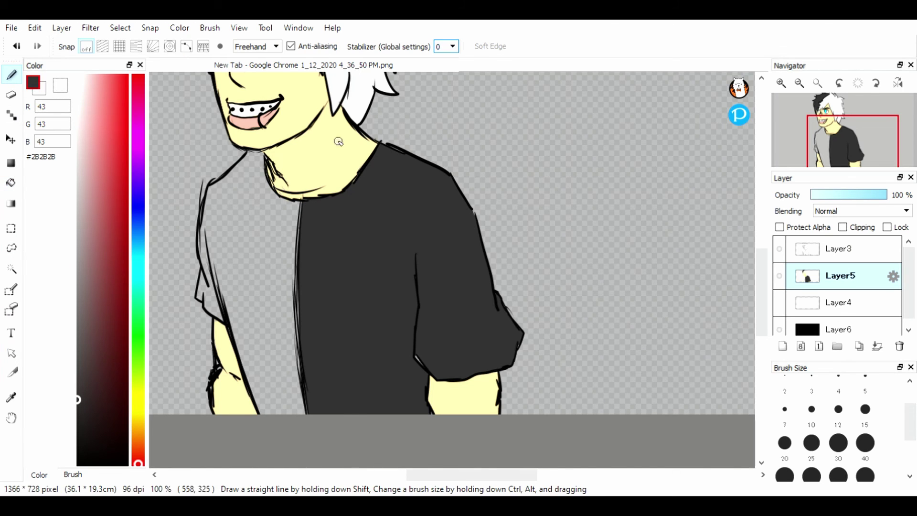
Sample light grey #DBDBDB from the hair area and fill the uncoloured left-hand half of the shirt on Layer5
{"action": "left_click_drag", "start_coordinate": [517, 476], "coordinate": [486, 476]}
{"action": "left_click_drag", "start_coordinate": [764, 280], "coordinate": [764, 257]}
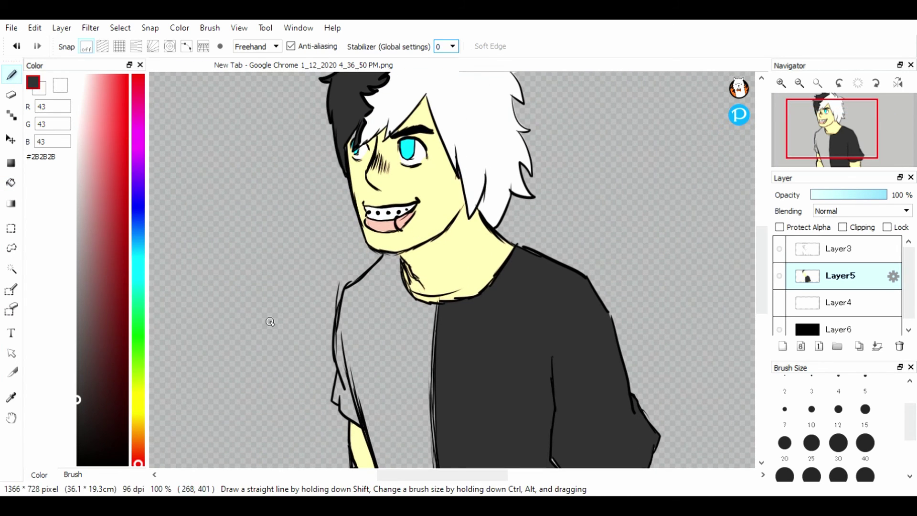
{"action": "left_click", "coordinate": [11, 397]}
{"action": "left_click", "coordinate": [421, 89]}
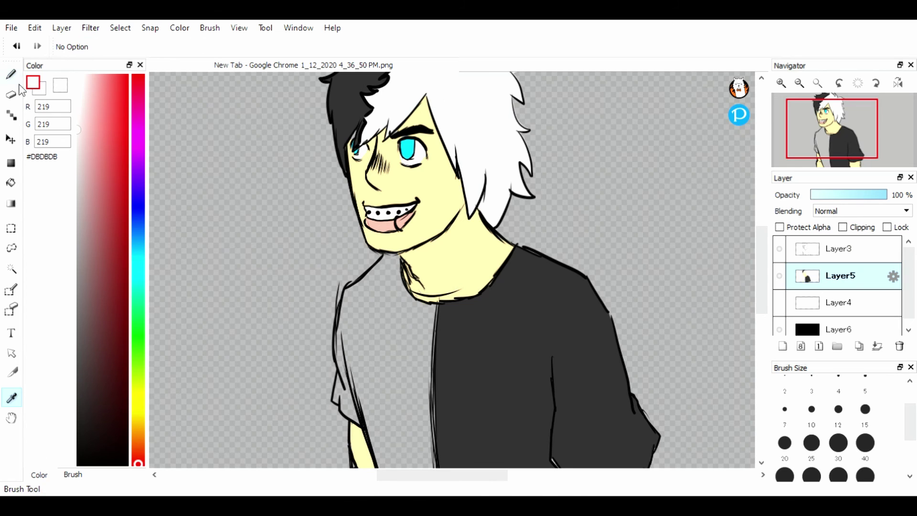
{"action": "left_click", "coordinate": [12, 75]}
{"action": "scroll", "coordinate": [169, 230], "scroll_direction": "down", "scroll_amount": 4}
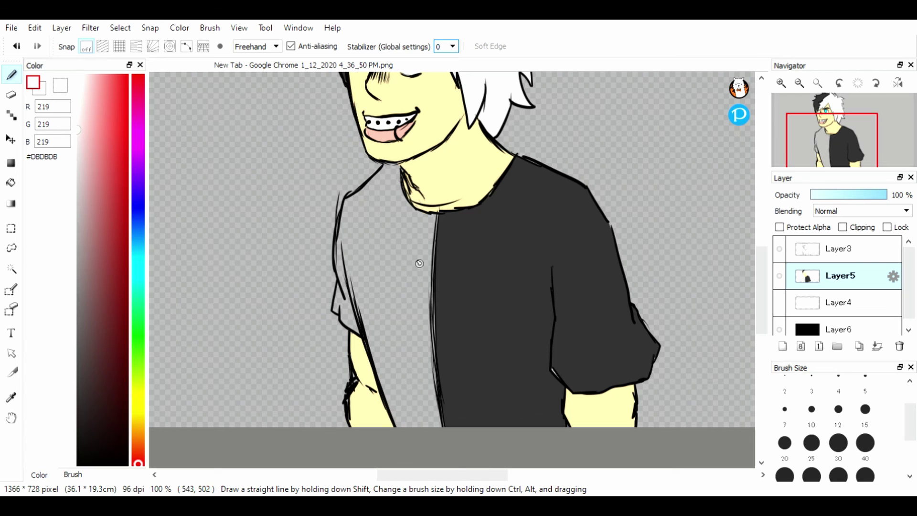
{"action": "key", "text": "g"}
{"action": "left_click", "coordinate": [372, 236]}
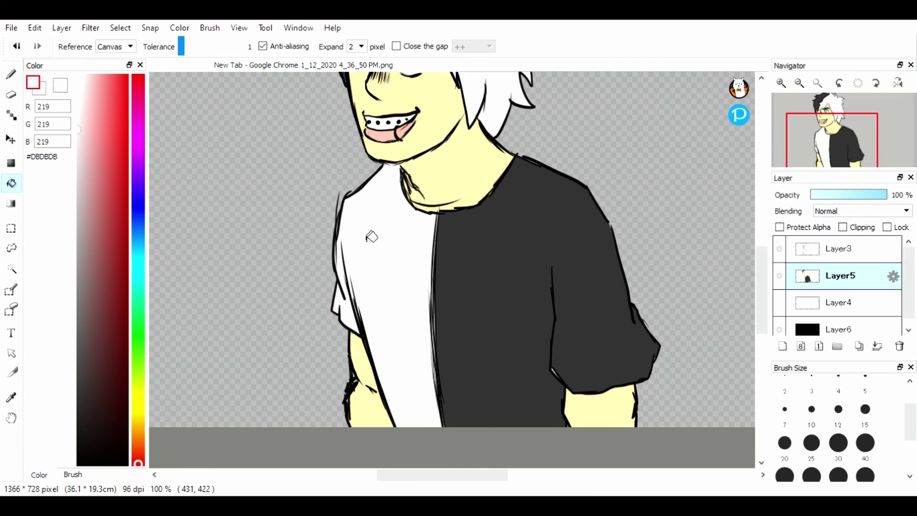
Select the dark backdrop Layer6 and dock the Layer panel together with the Navigator
{"action": "left_click", "coordinate": [798, 82]}
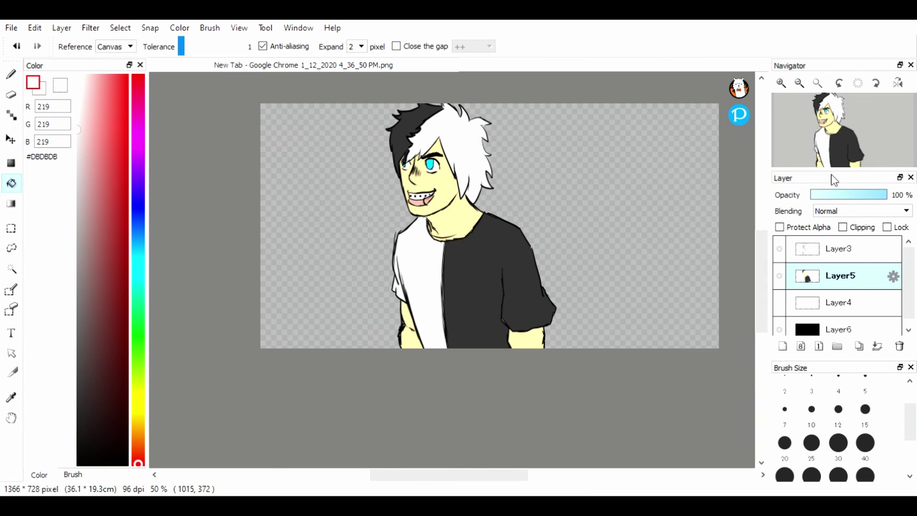
{"action": "left_click", "coordinate": [881, 329]}
{"action": "mouse_move", "coordinate": [882, 178]}
{"action": "left_mouse_down"}
{"action": "mouse_move", "coordinate": [886, 191]}
{"action": "mouse_move", "coordinate": [873, 180]}
{"action": "left_mouse_up"}
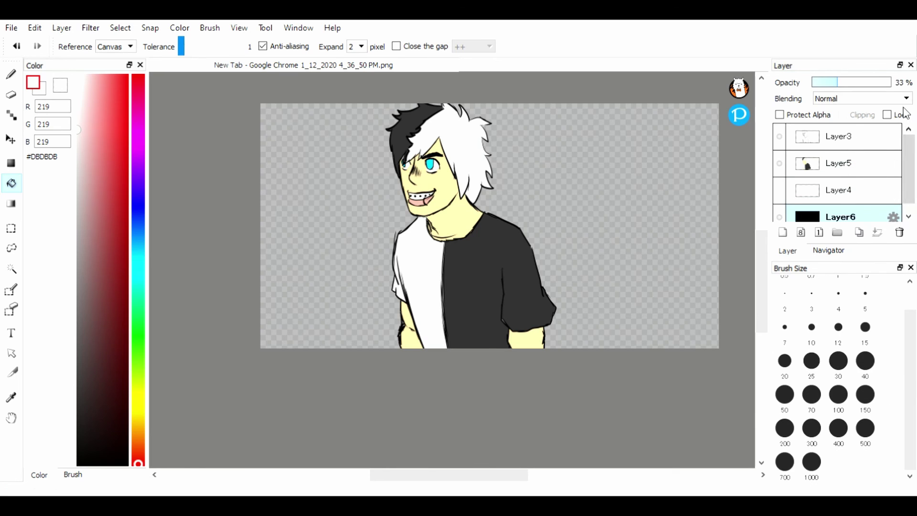